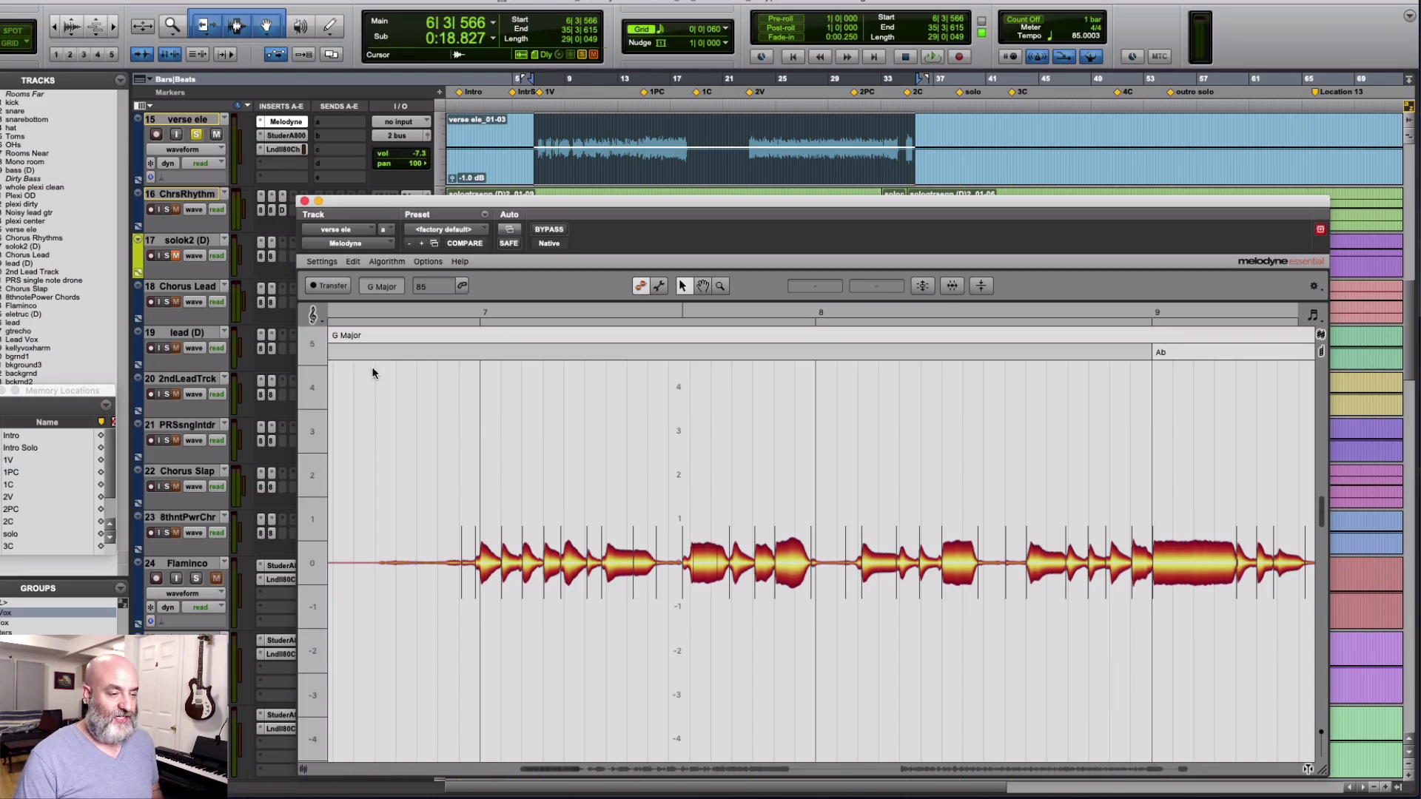
pyautogui.click(392, 262)
pyautogui.moveTo(451, 340)
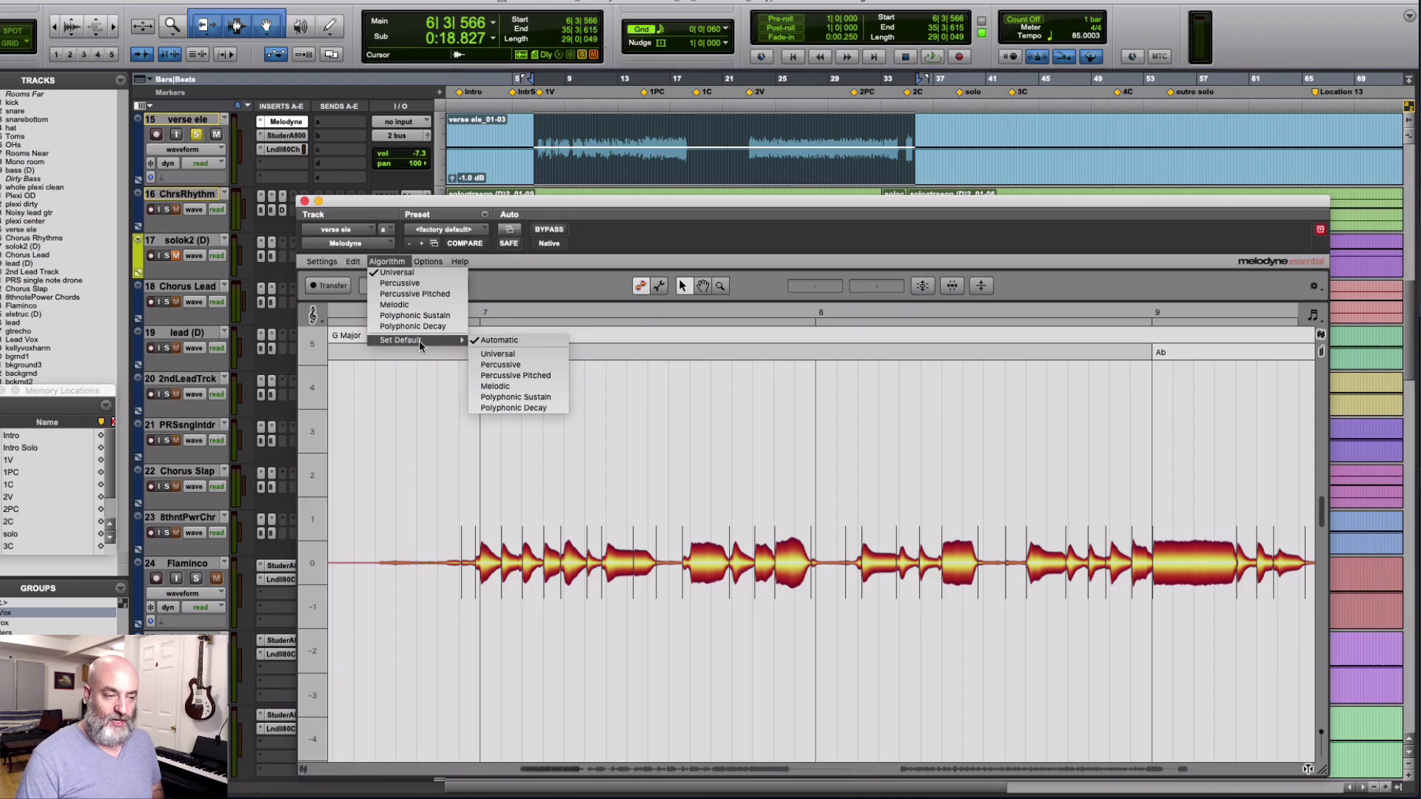
pyautogui.click(521, 259)
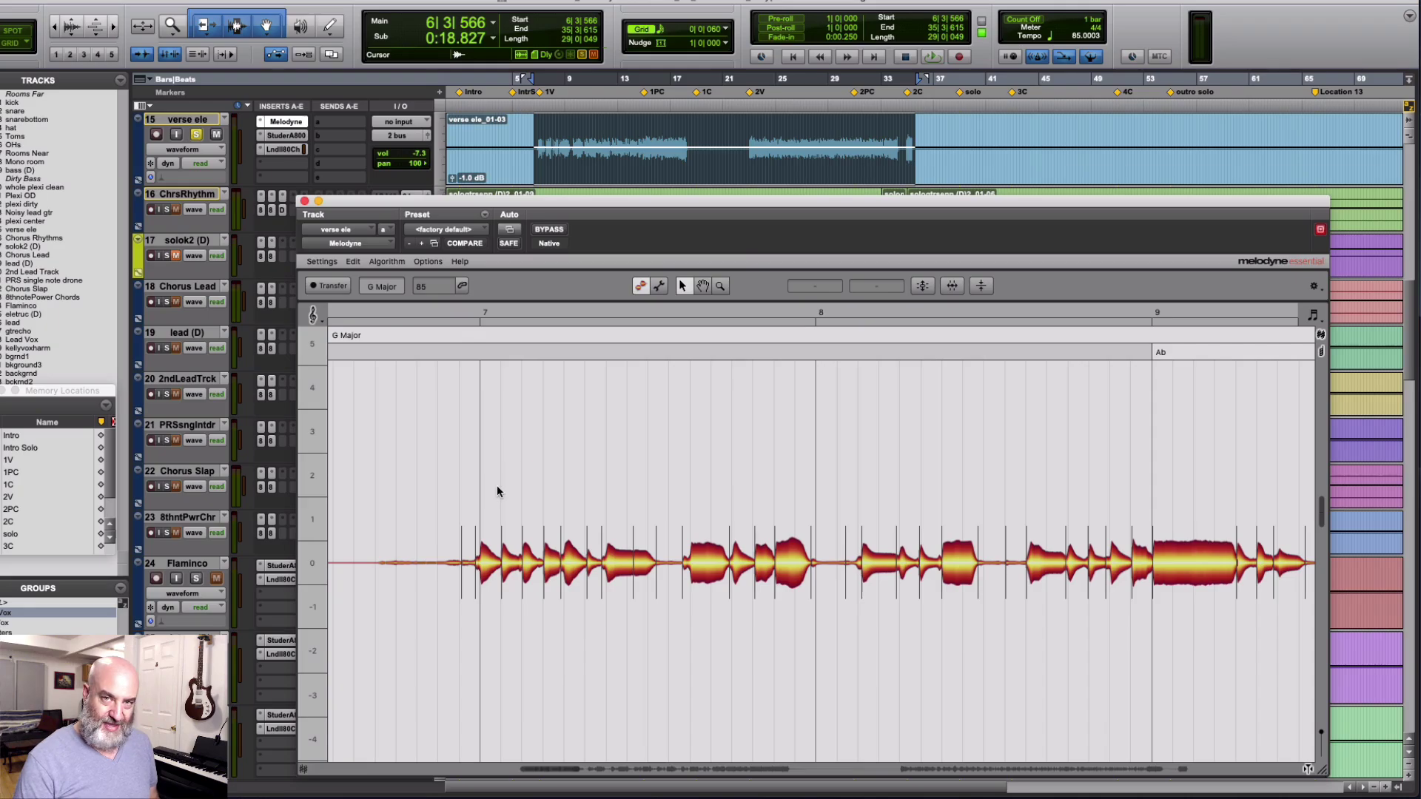
# Change the detection algorithm for all notes to Polyphonic Decay and redetect the audio
pyautogui.press('super+a')
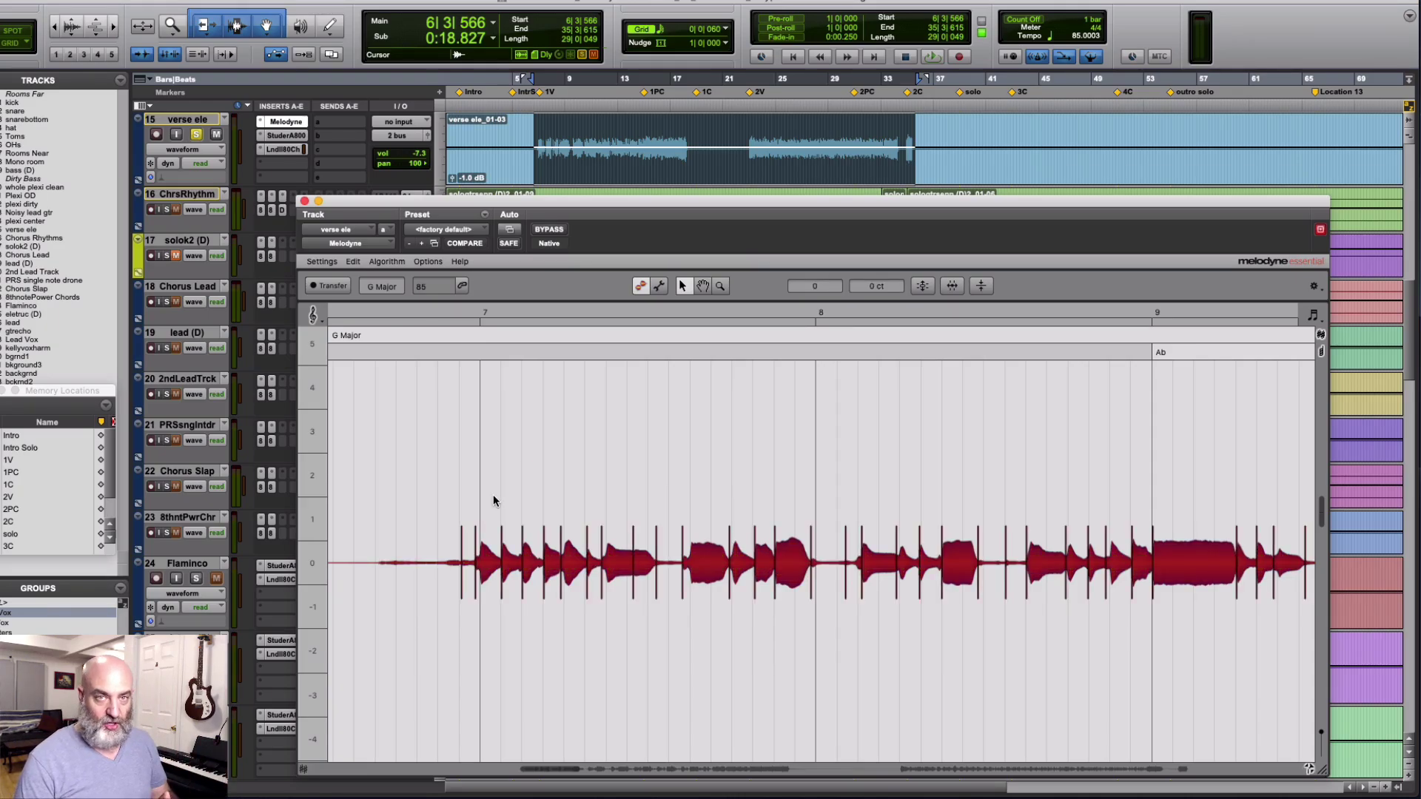
pyautogui.click(387, 262)
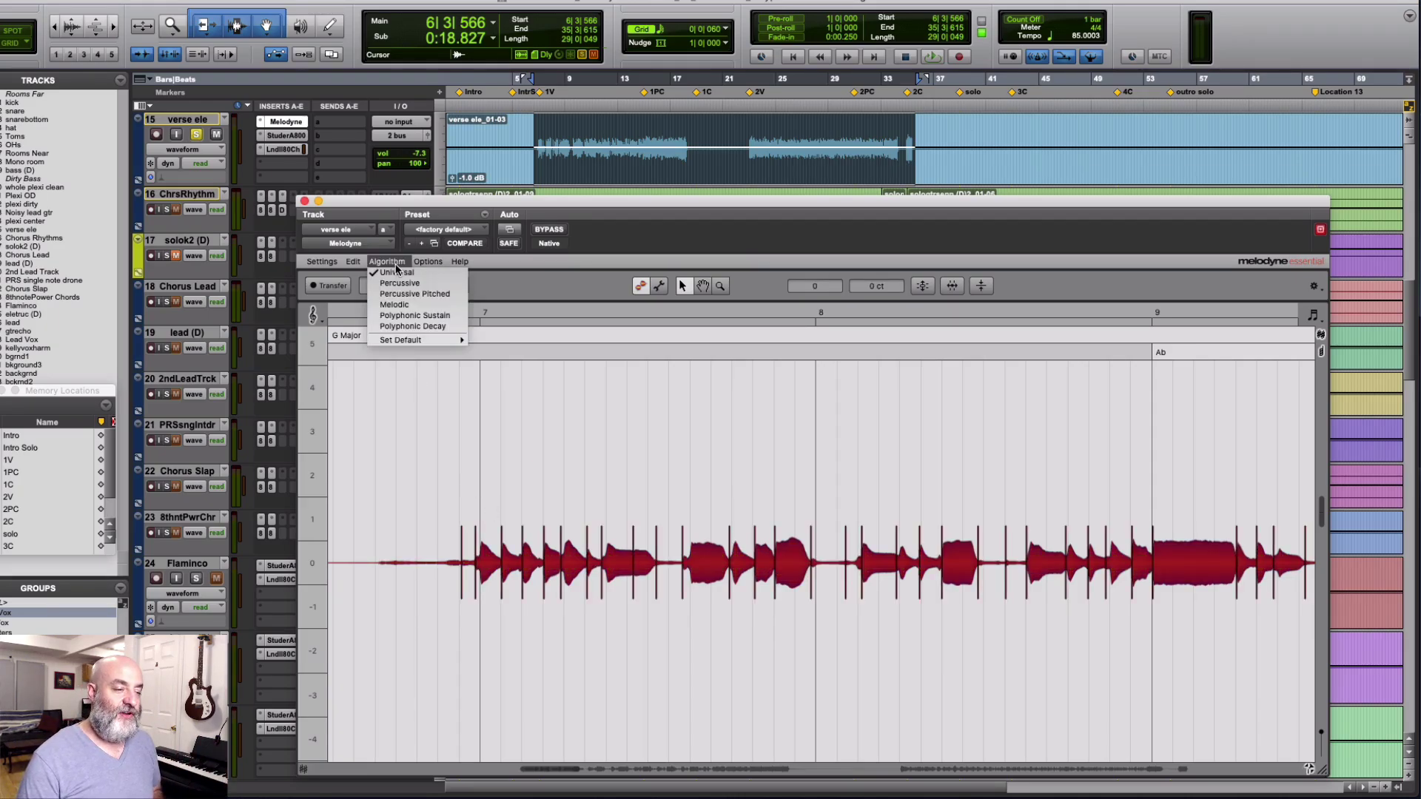
pyautogui.click(398, 326)
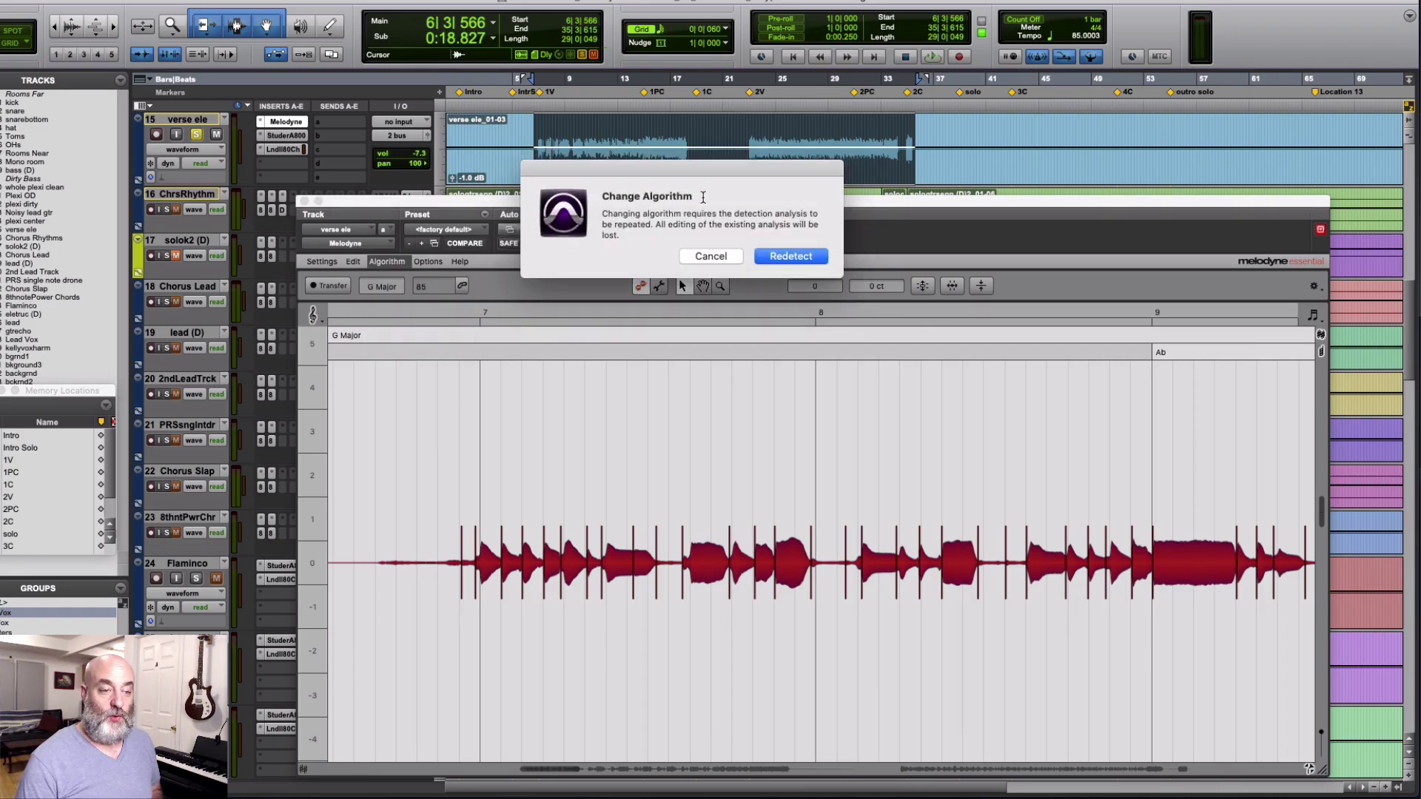
pyautogui.click(804, 258)
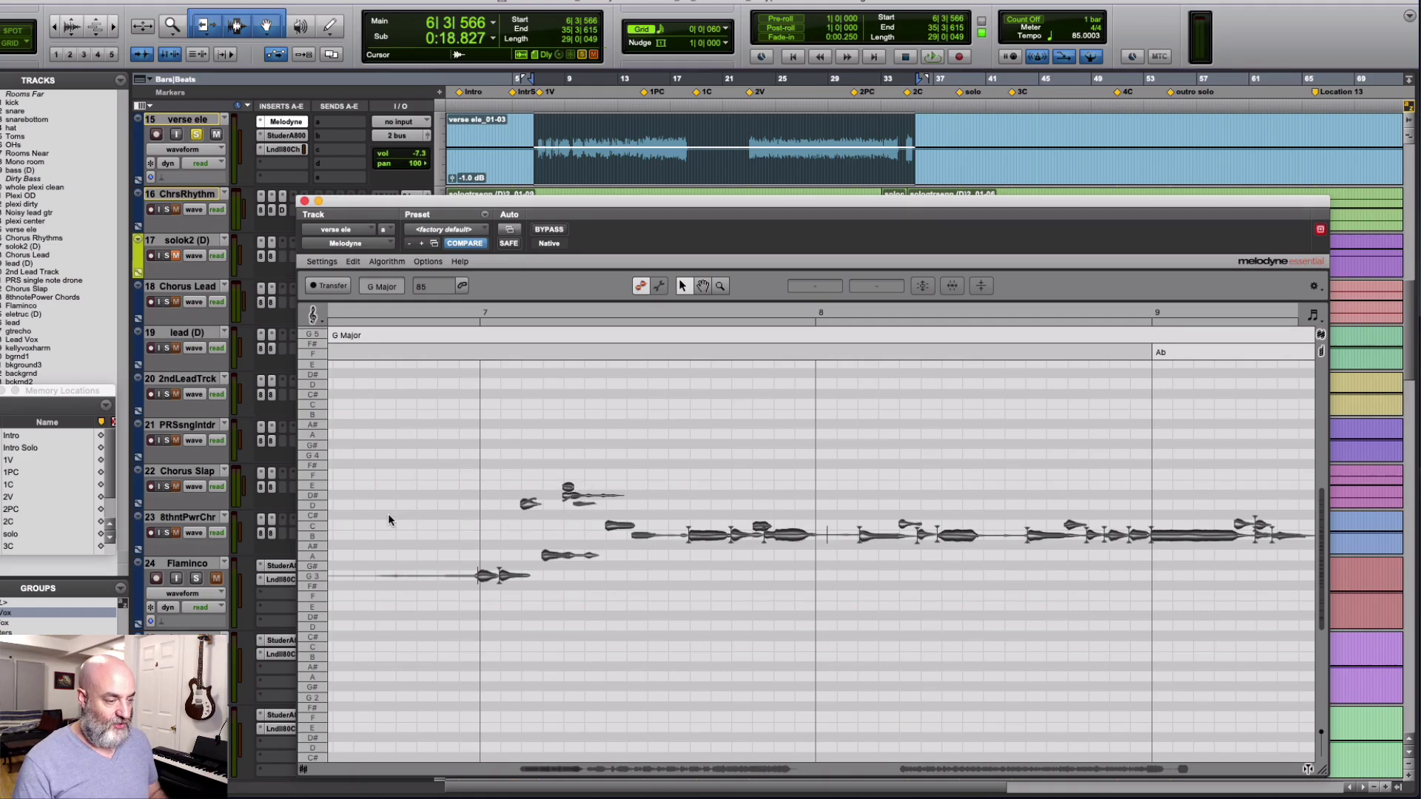
pyautogui.hscroll(15, 758, 534)
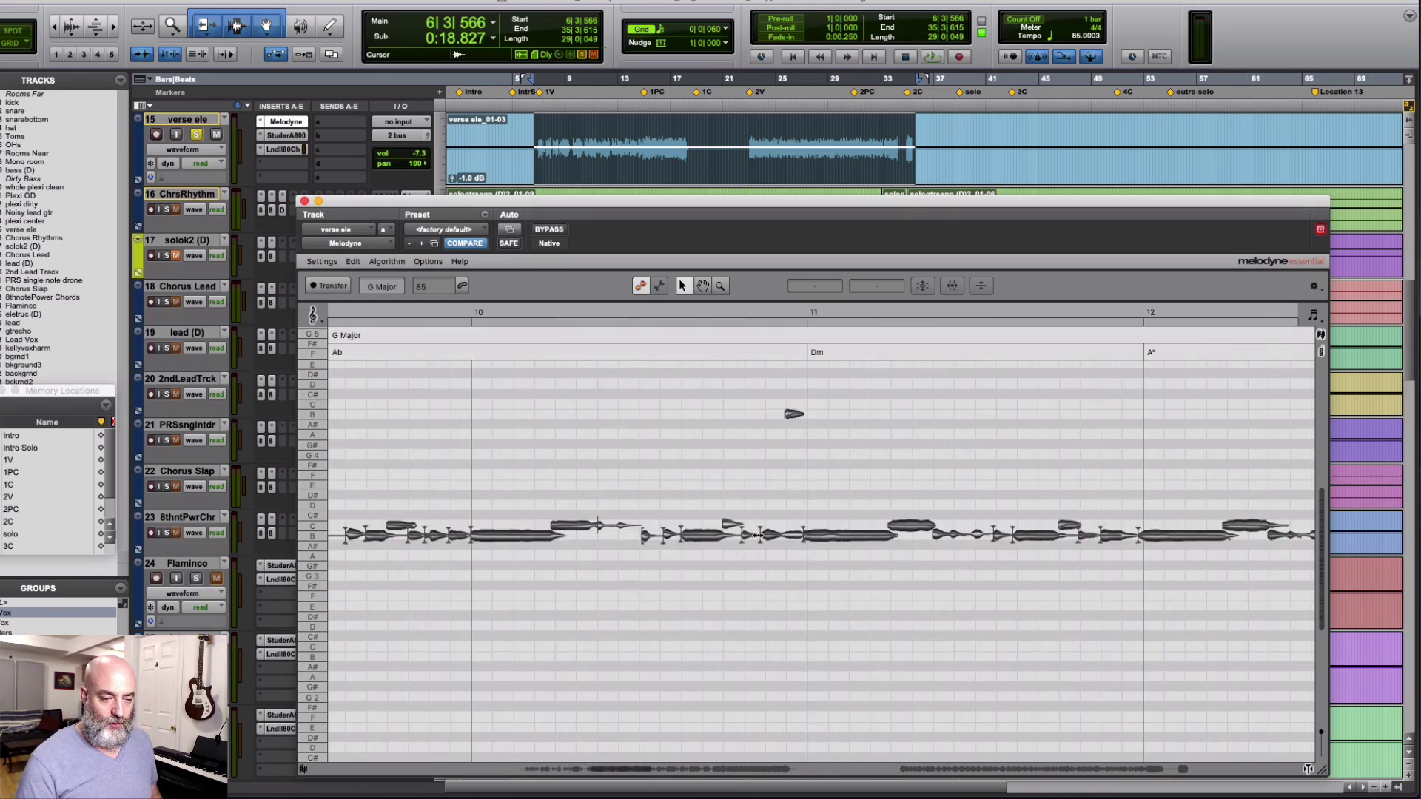
pyautogui.hscroll(-2, 757, 540)
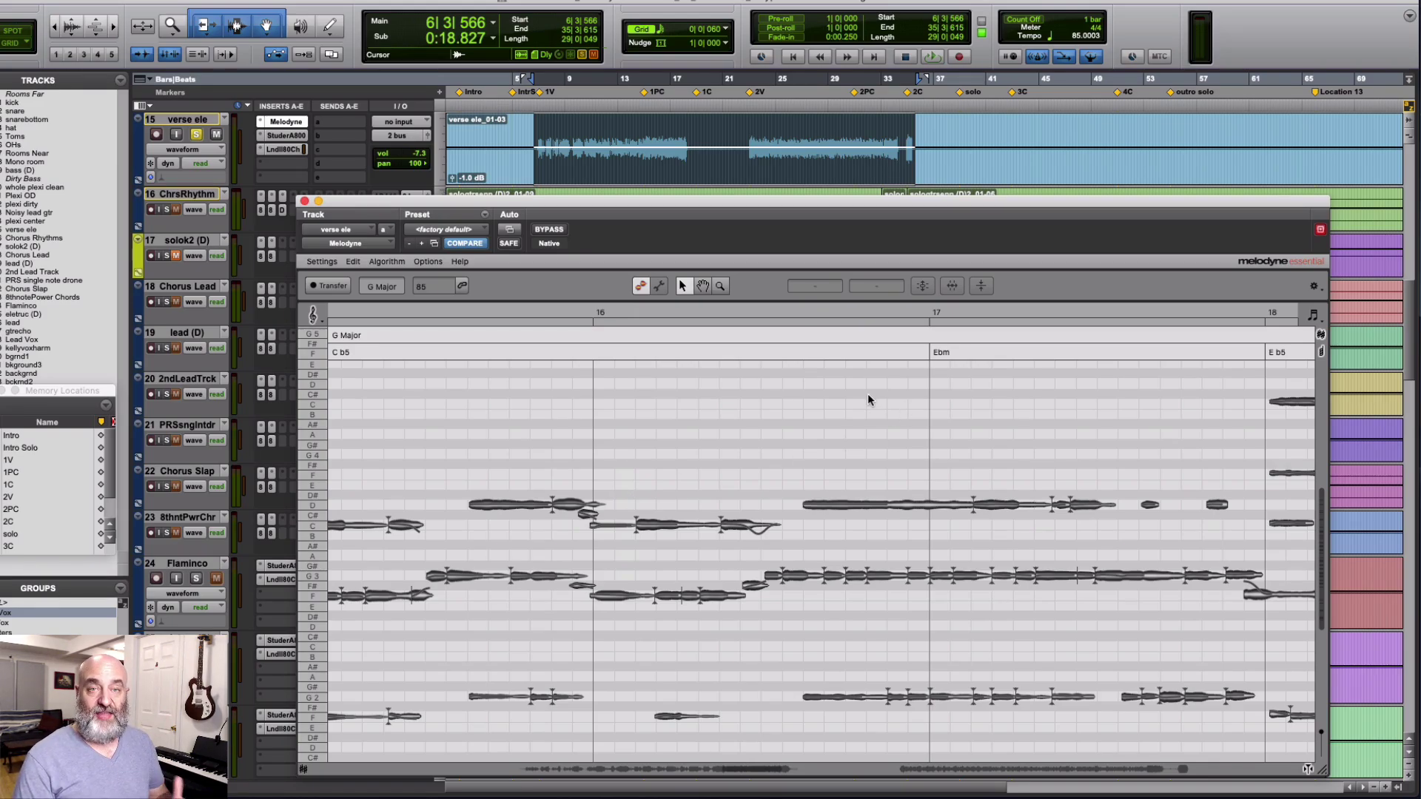
# Hide the key track and the chord track, and show the key track again
pyautogui.click(1321, 342)
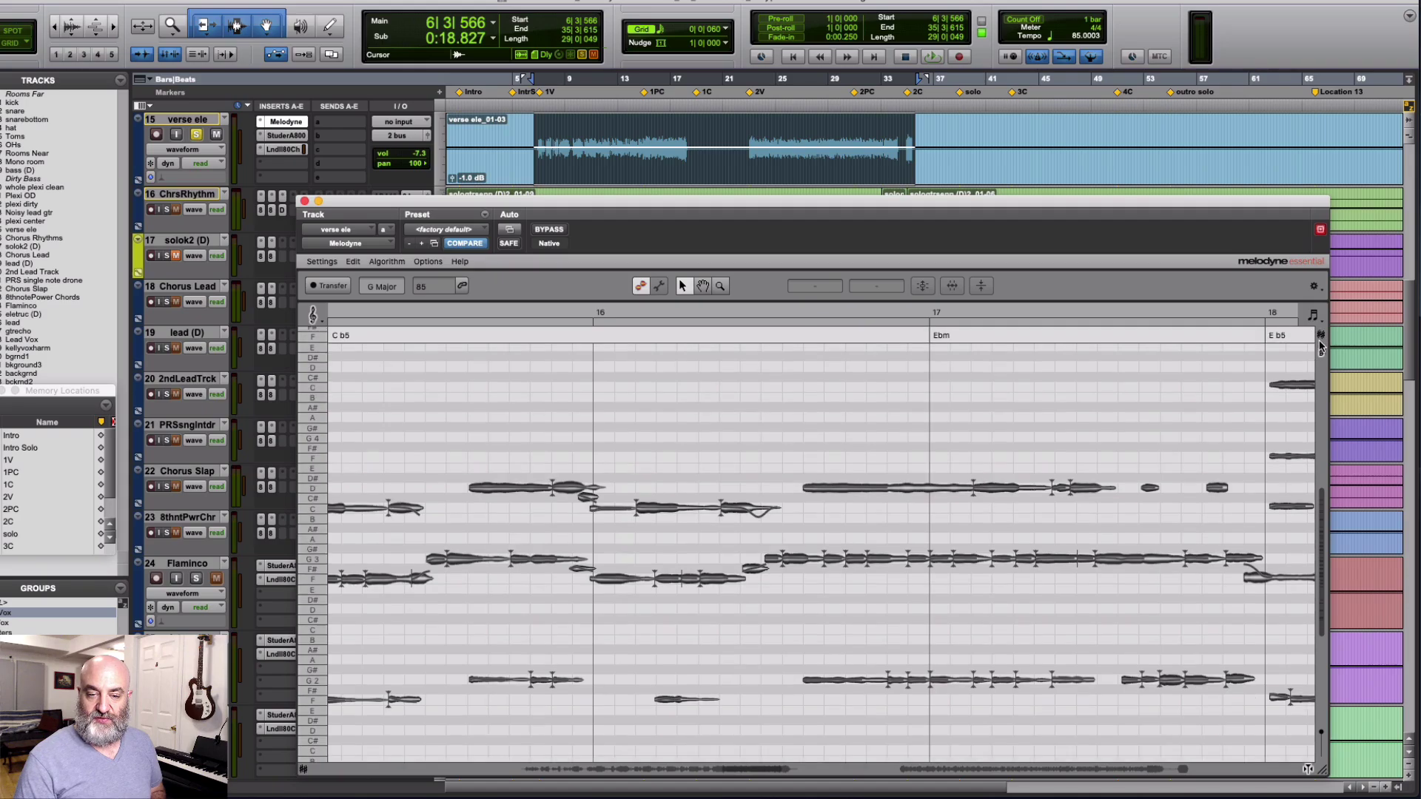
pyautogui.click(1320, 342)
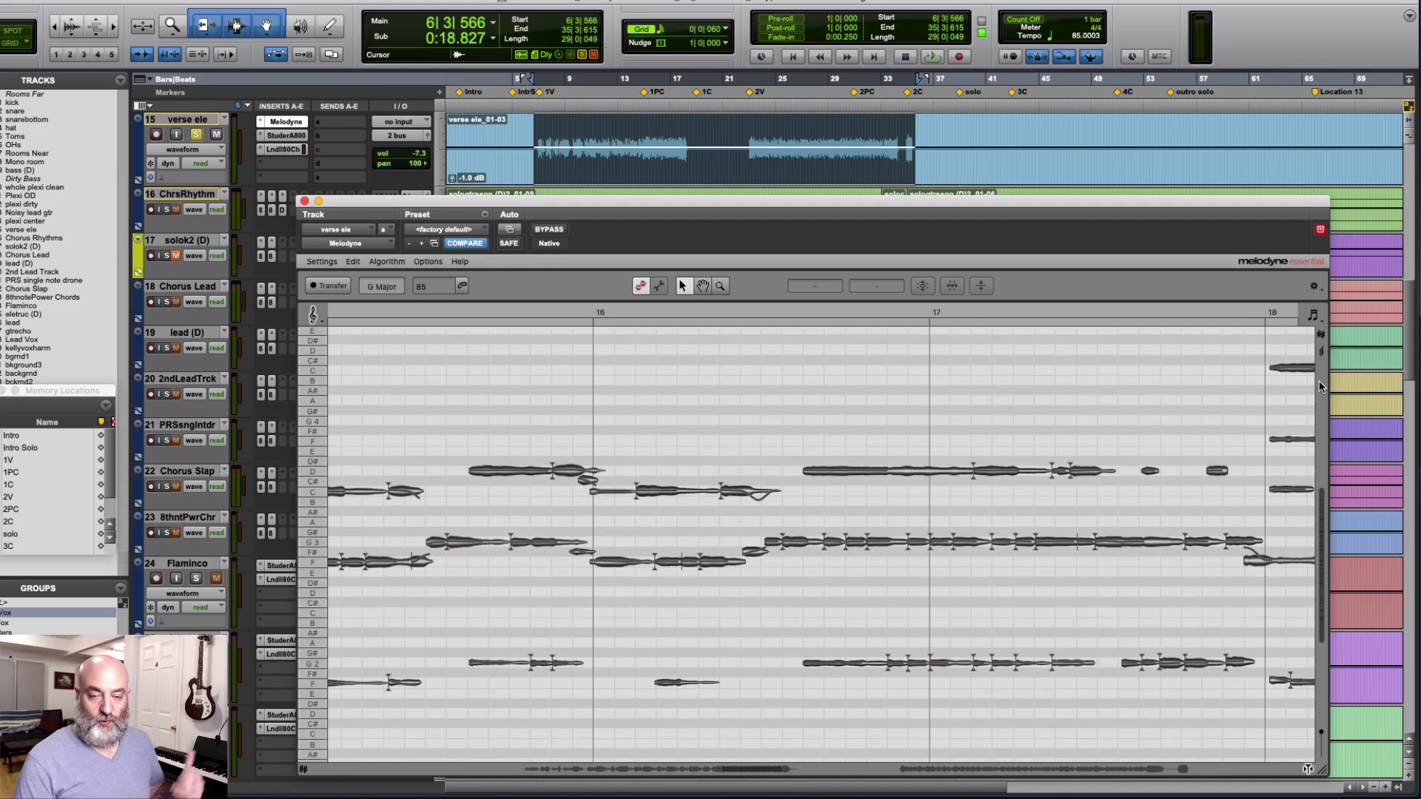
pyautogui.click(1320, 339)
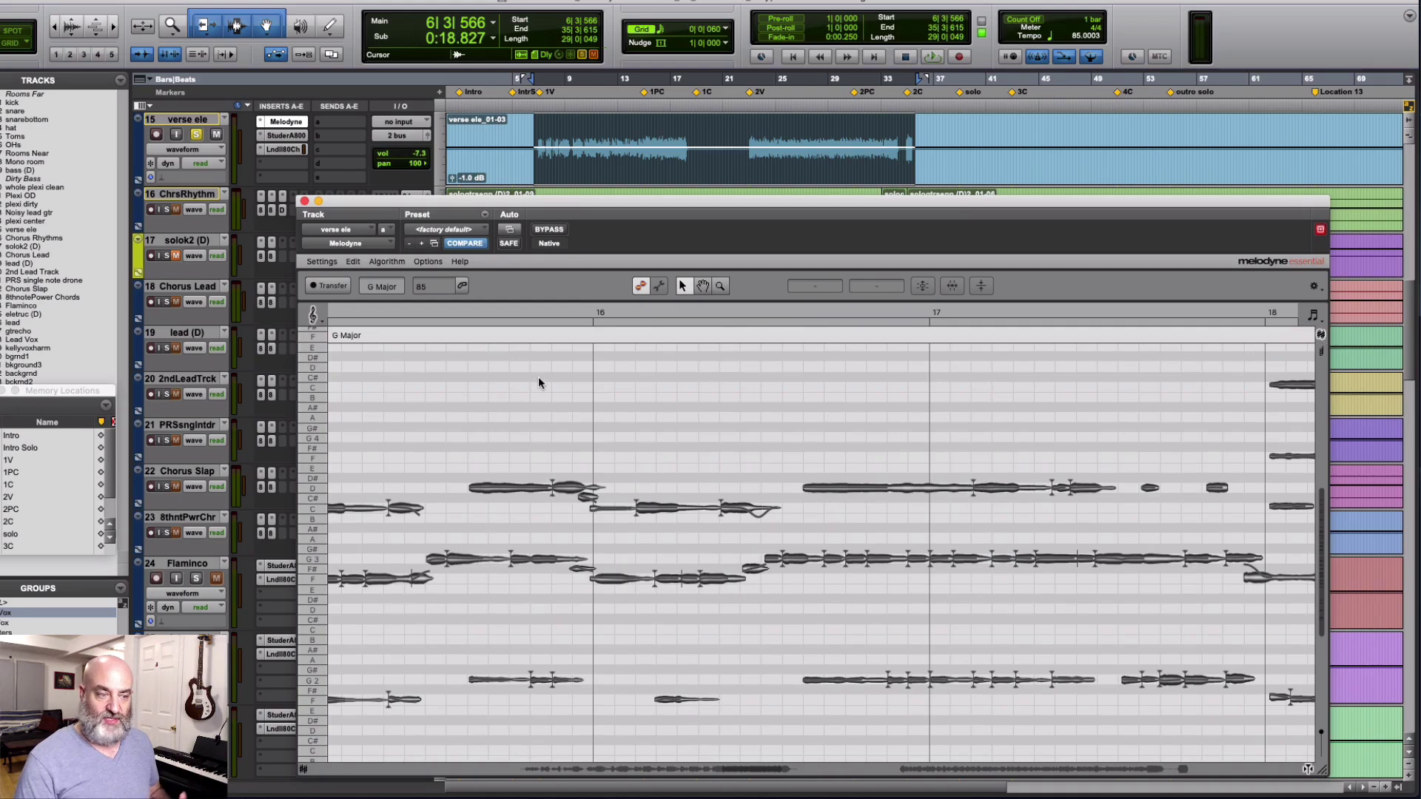
# Select all notes and run Analyze Keys on the key track
pyautogui.press('super+a')
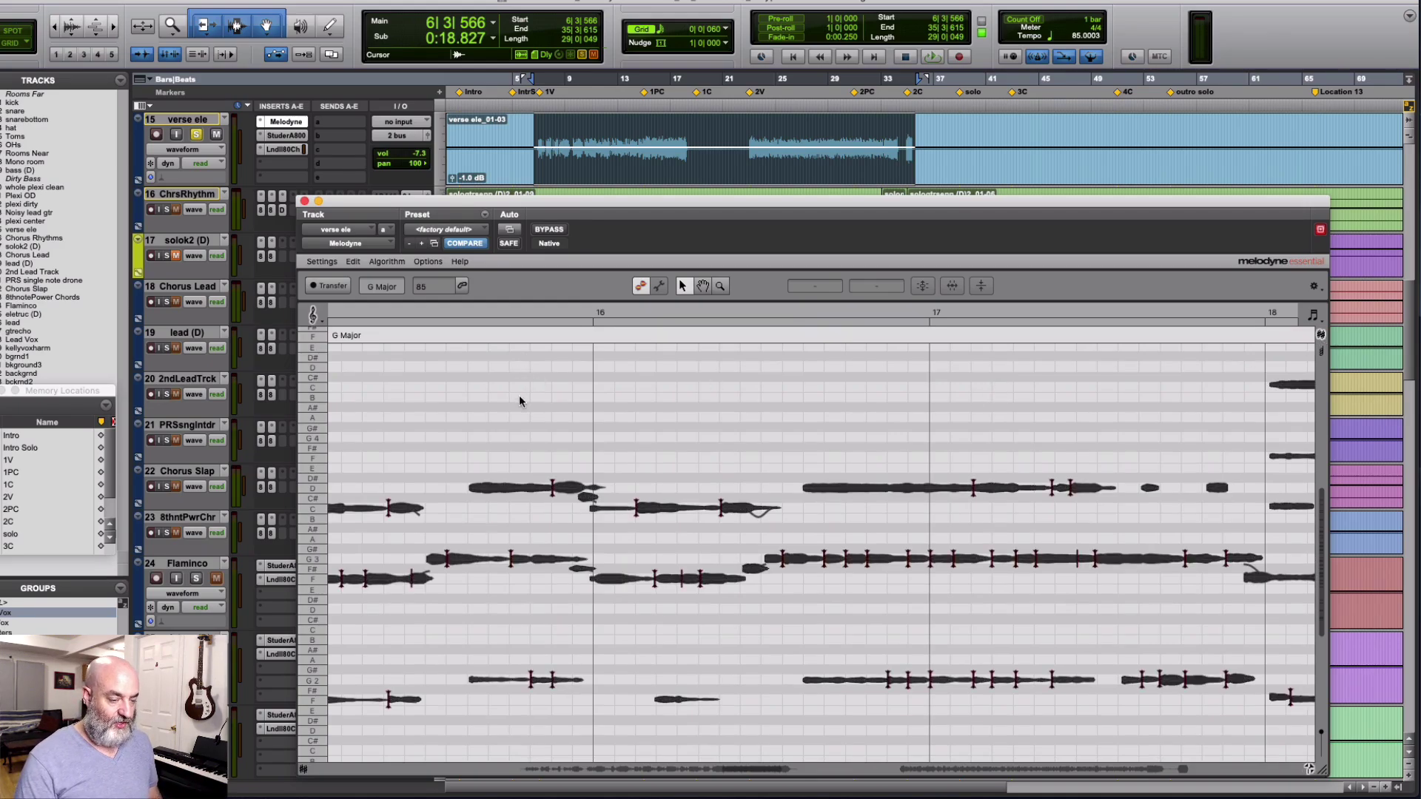
pyautogui.click(507, 336)
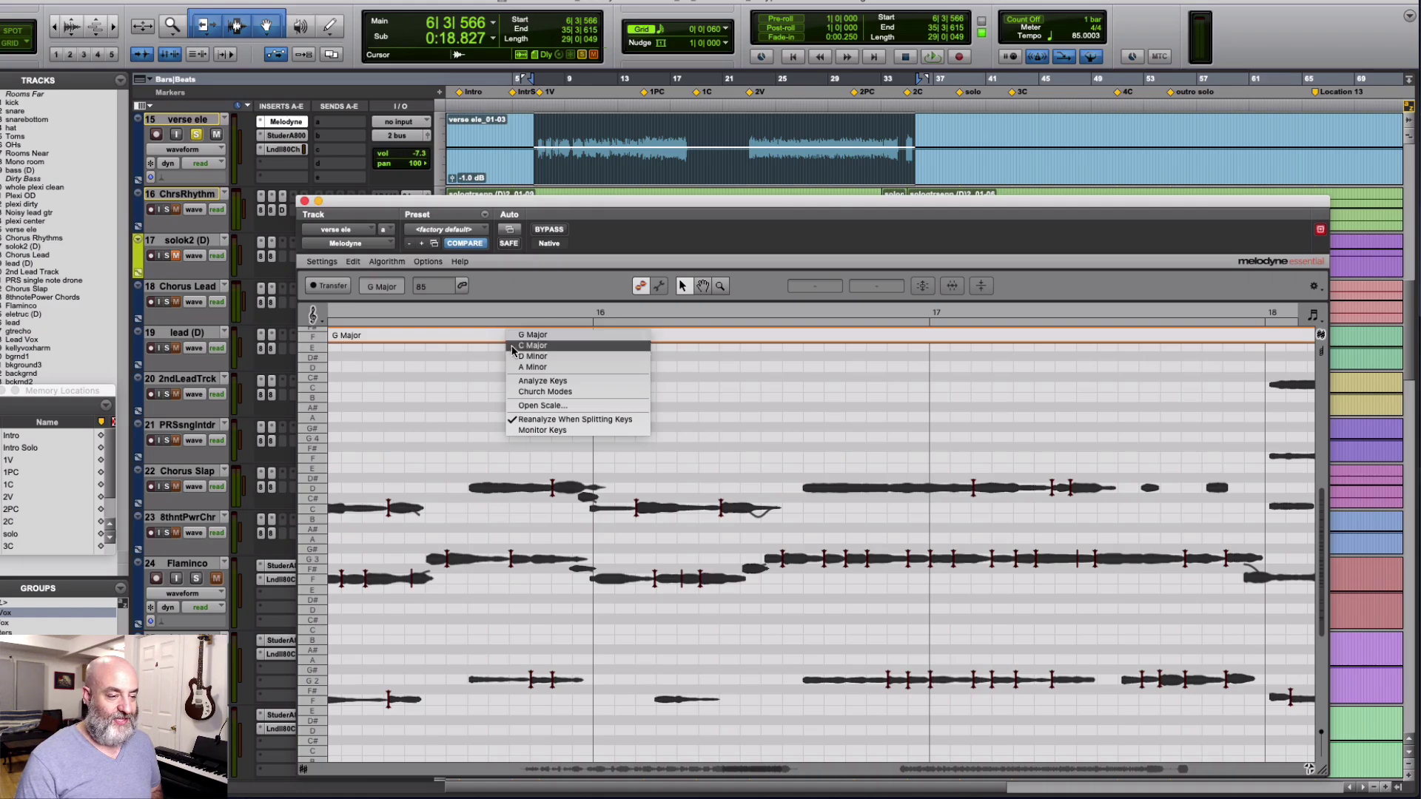
pyautogui.click(525, 379)
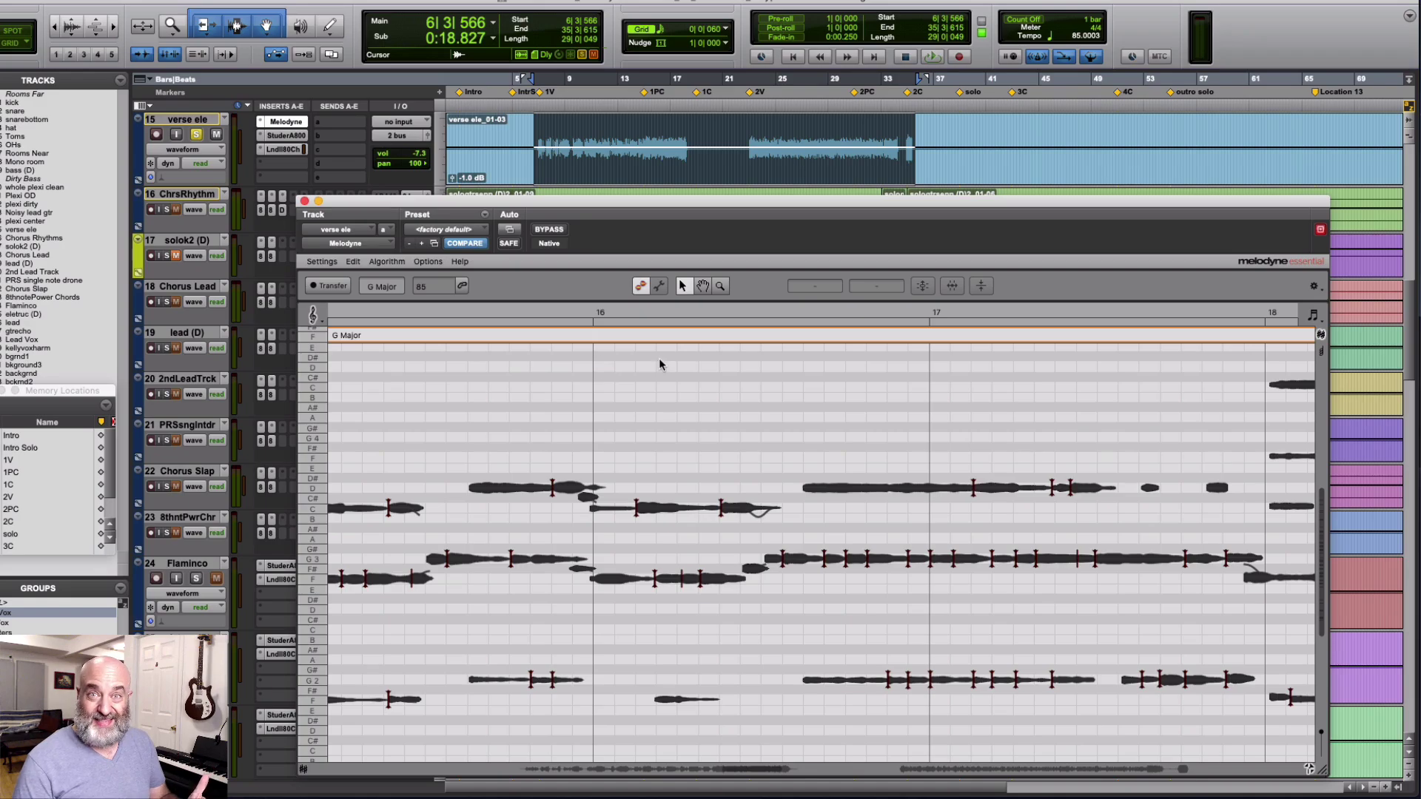
# Show the chord track and run Analyze Chords on it around bar 16
pyautogui.click(1322, 353)
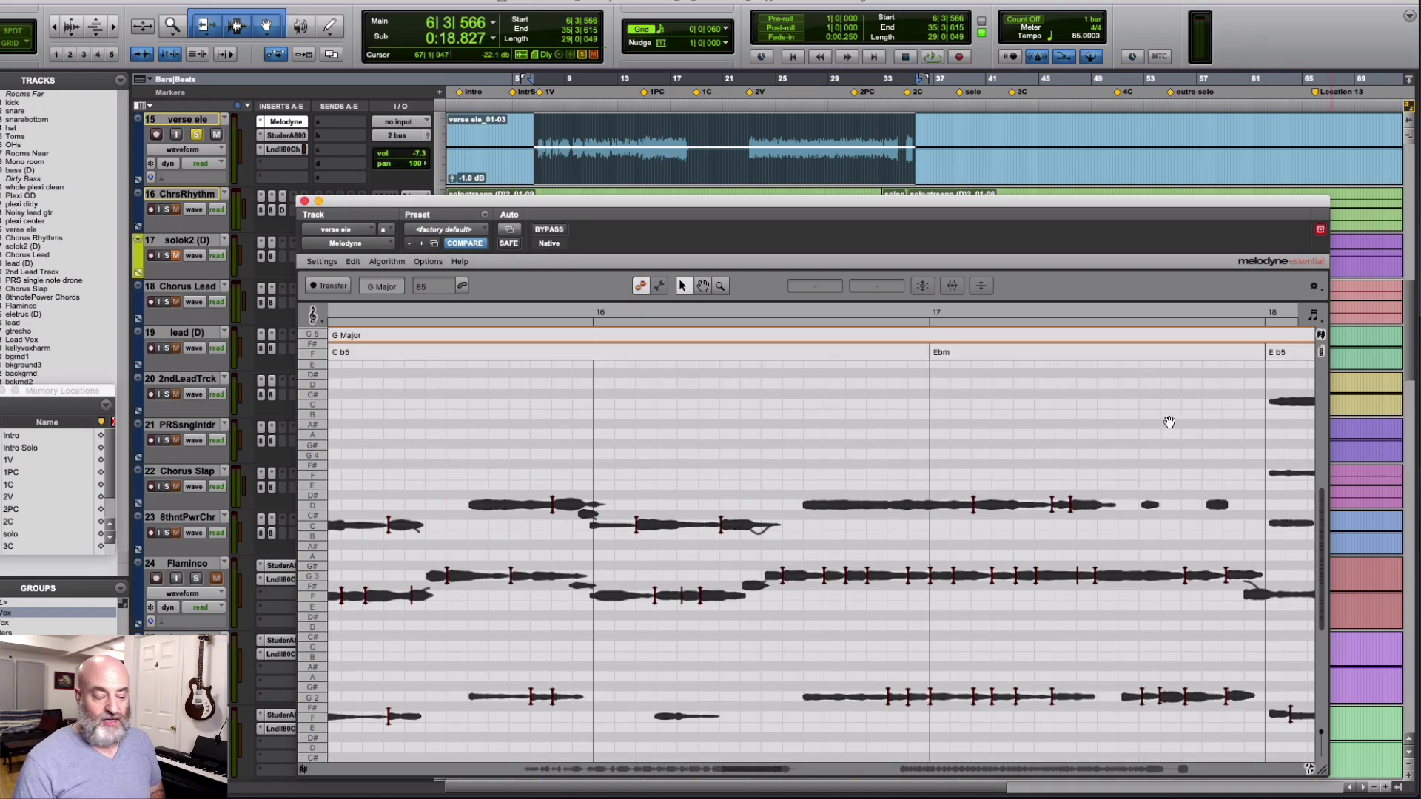
pyautogui.click(614, 354)
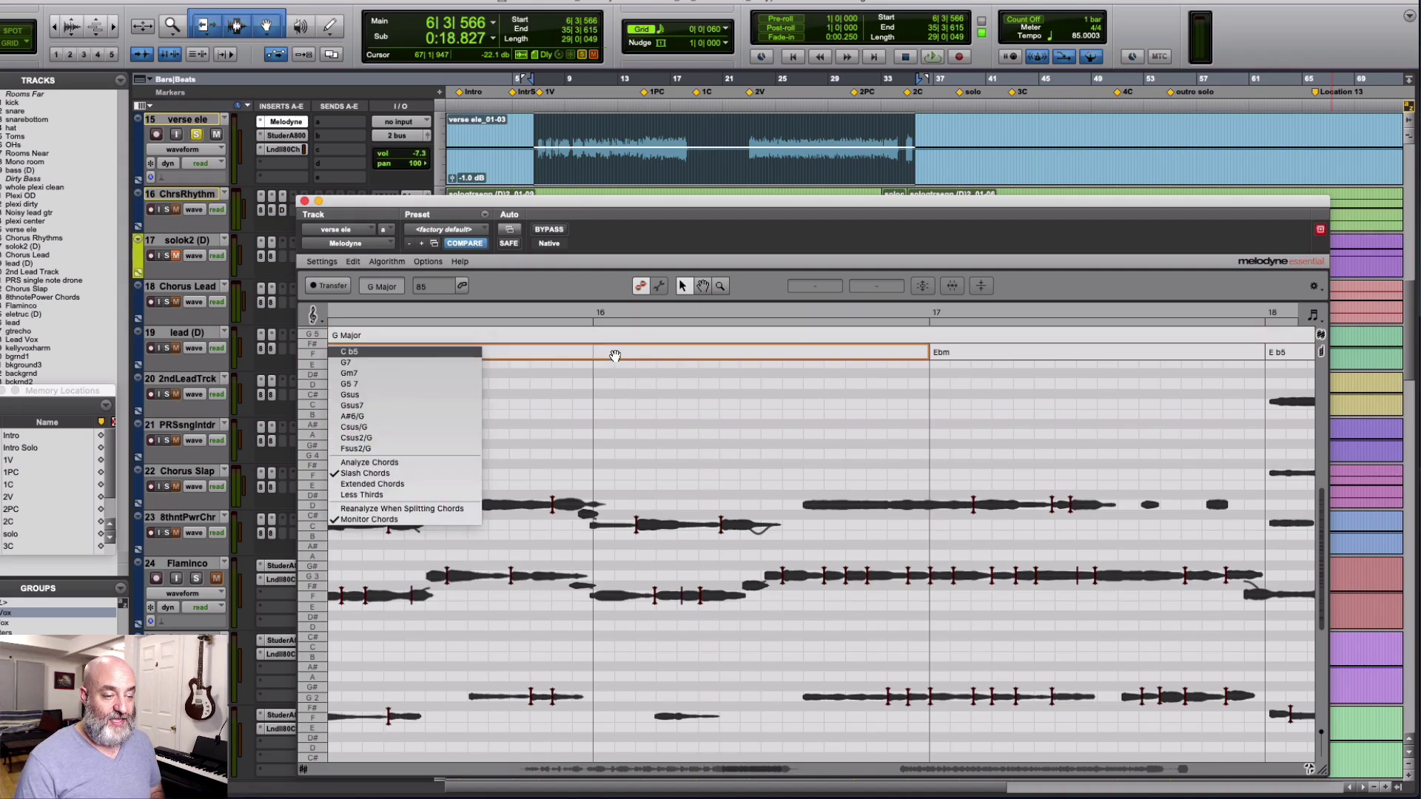
pyautogui.click(440, 462)
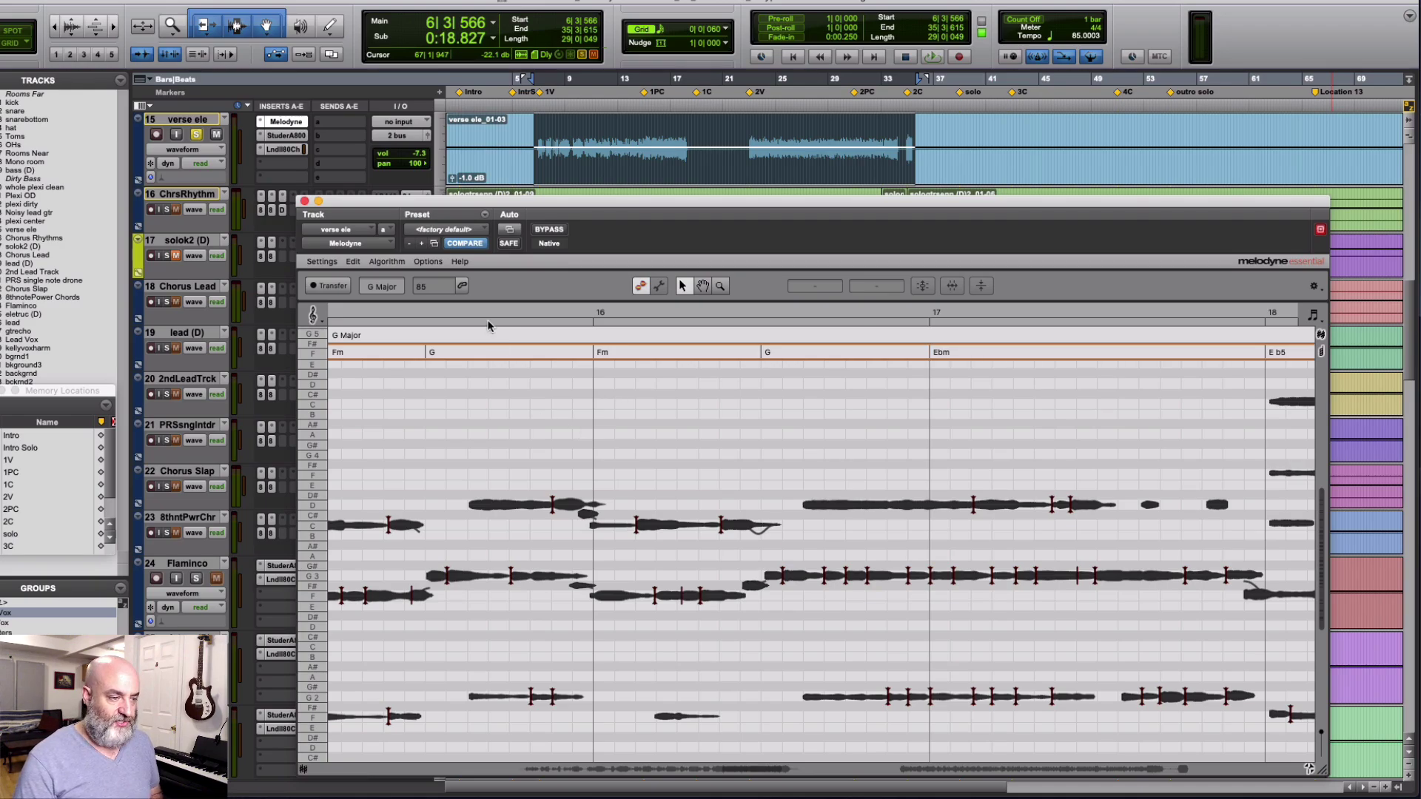
# Switch the detection algorithm back to Universal, redetect the audio, and return to the passage at bar 7
pyautogui.click(389, 263)
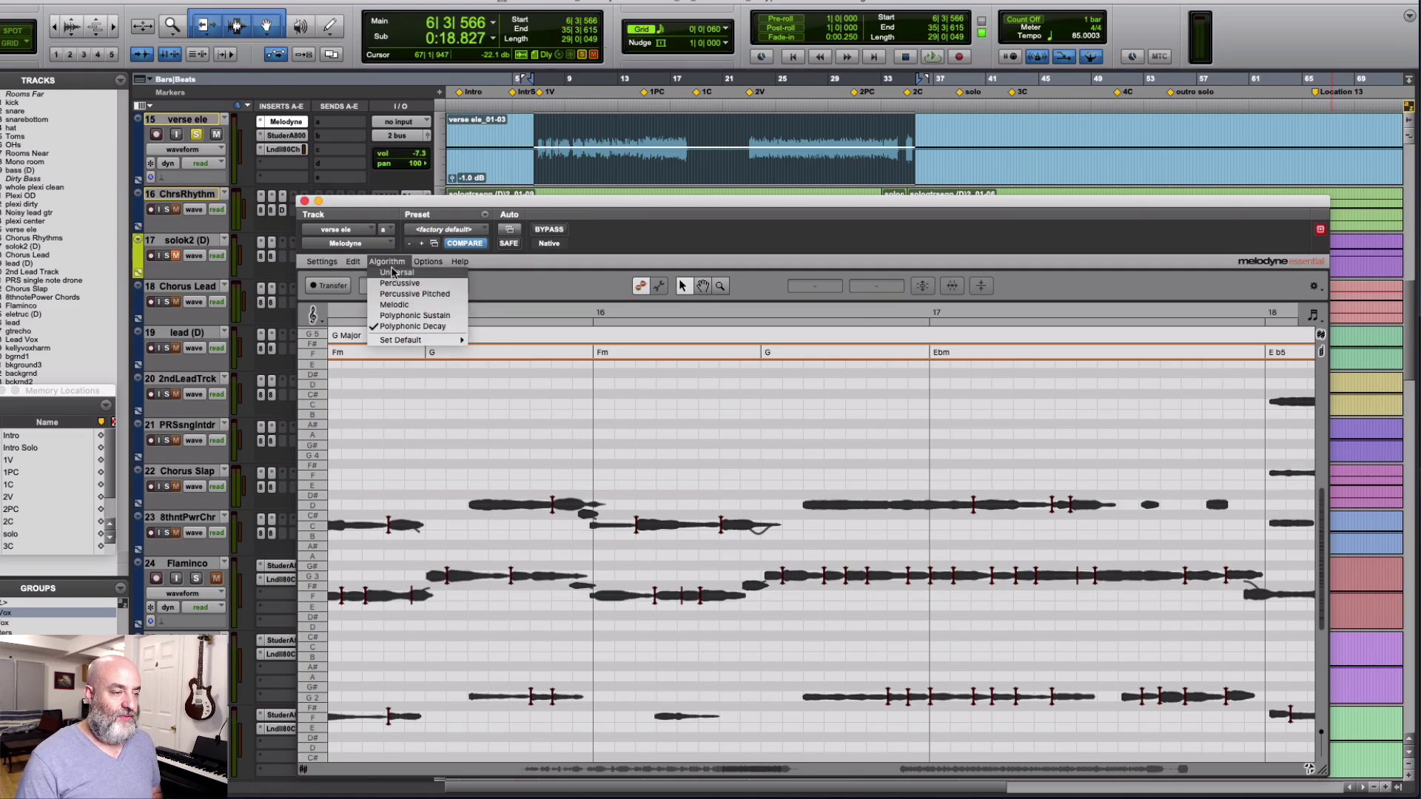
pyautogui.click(394, 272)
pyautogui.click(778, 257)
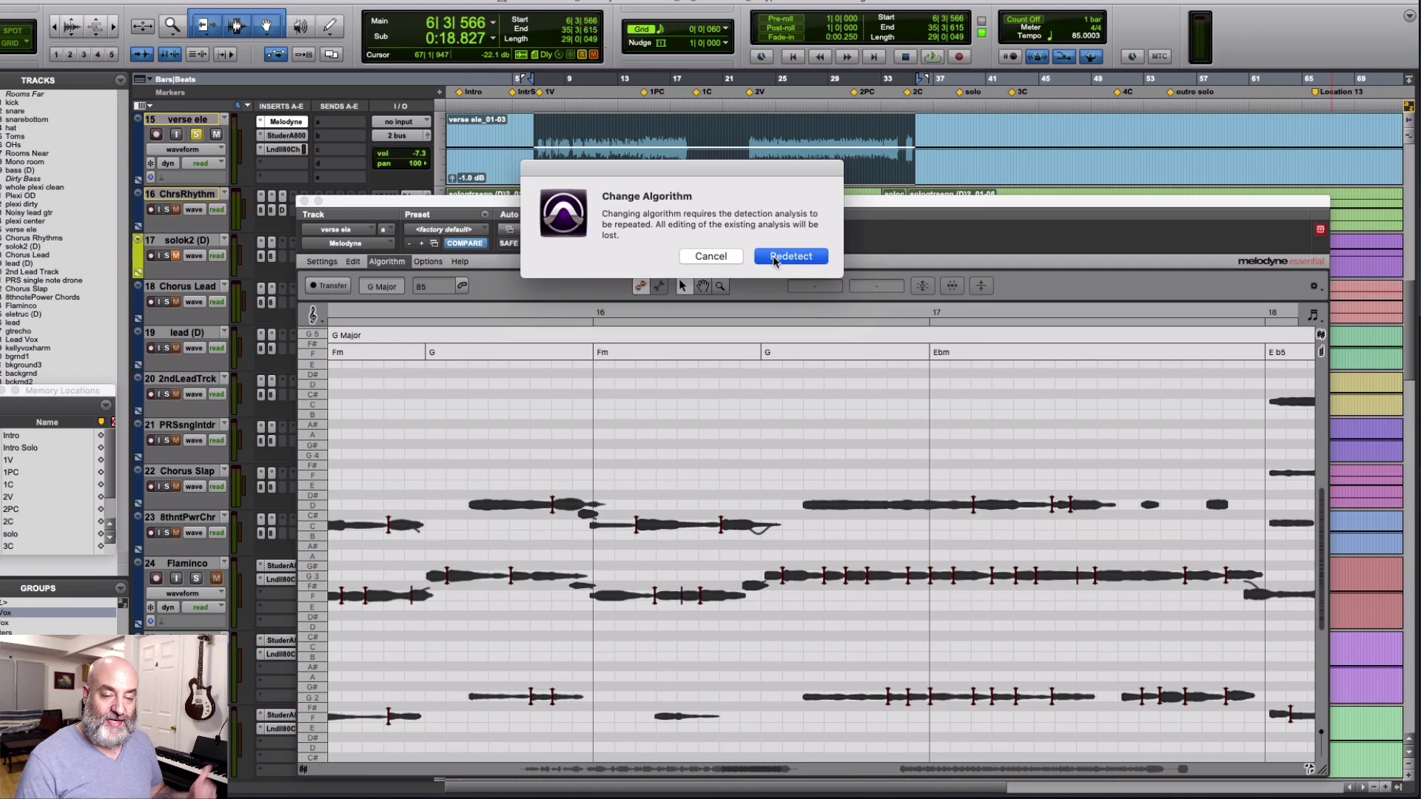
pyautogui.hscroll(-10, 682, 525)
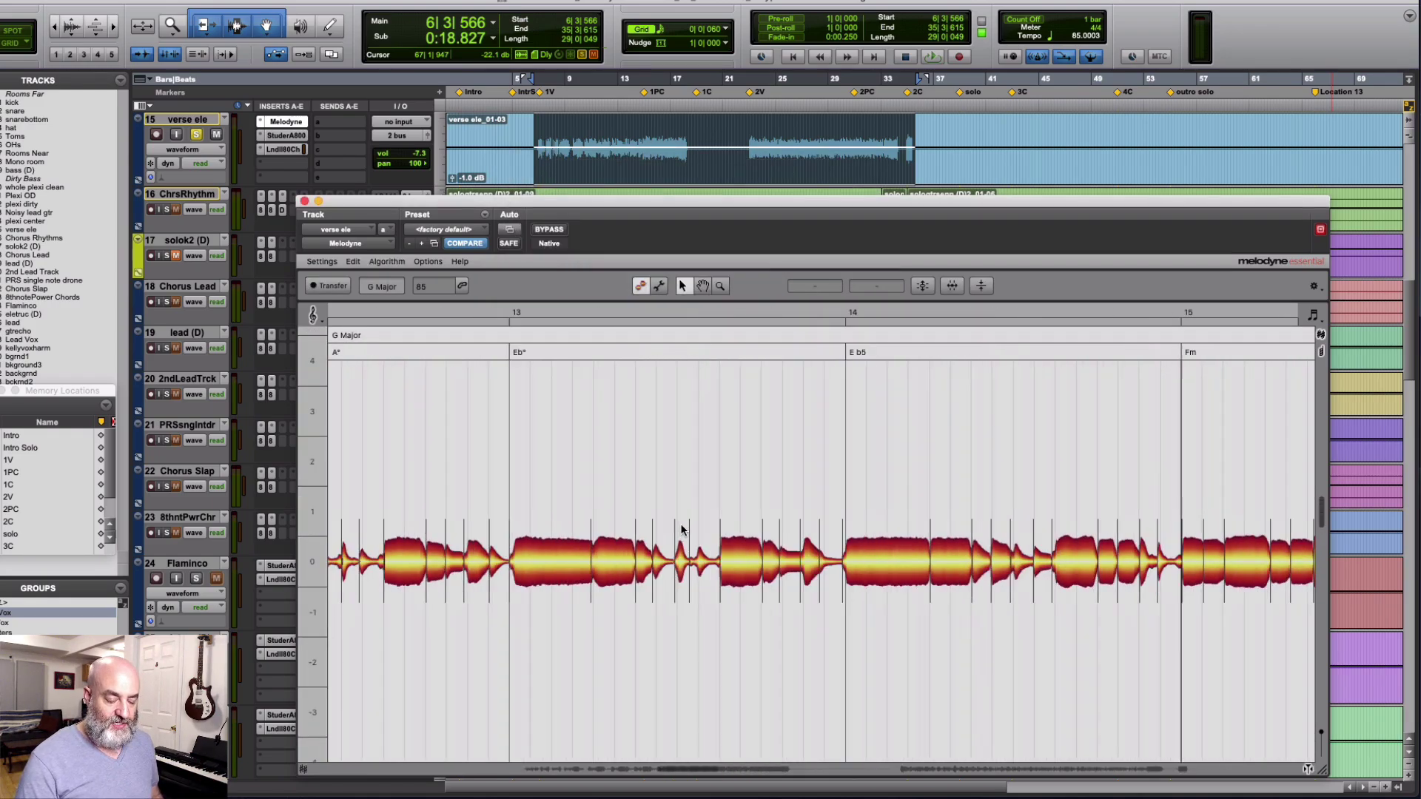
pyautogui.hscroll(-3, 682, 525)
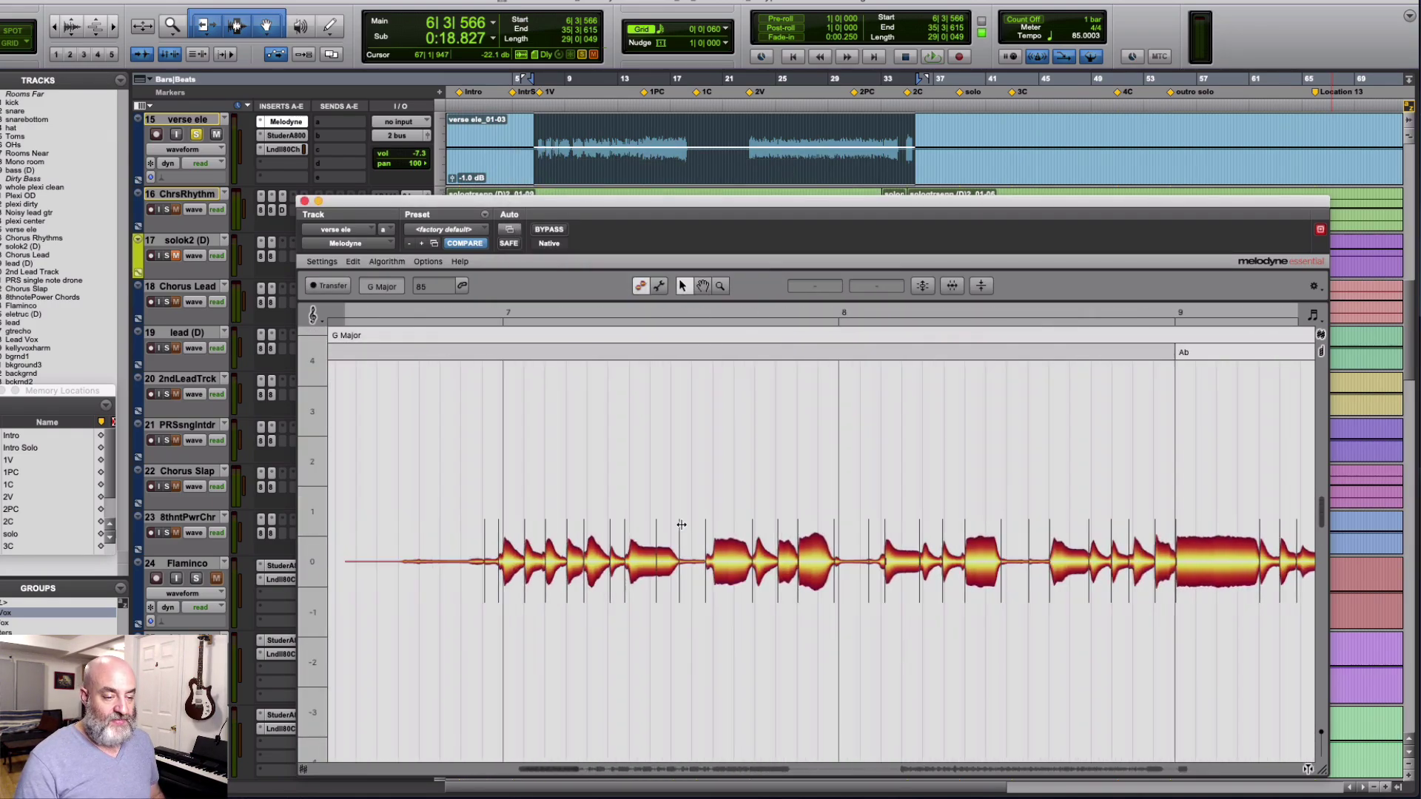
pyautogui.hscroll(1, 682, 525)
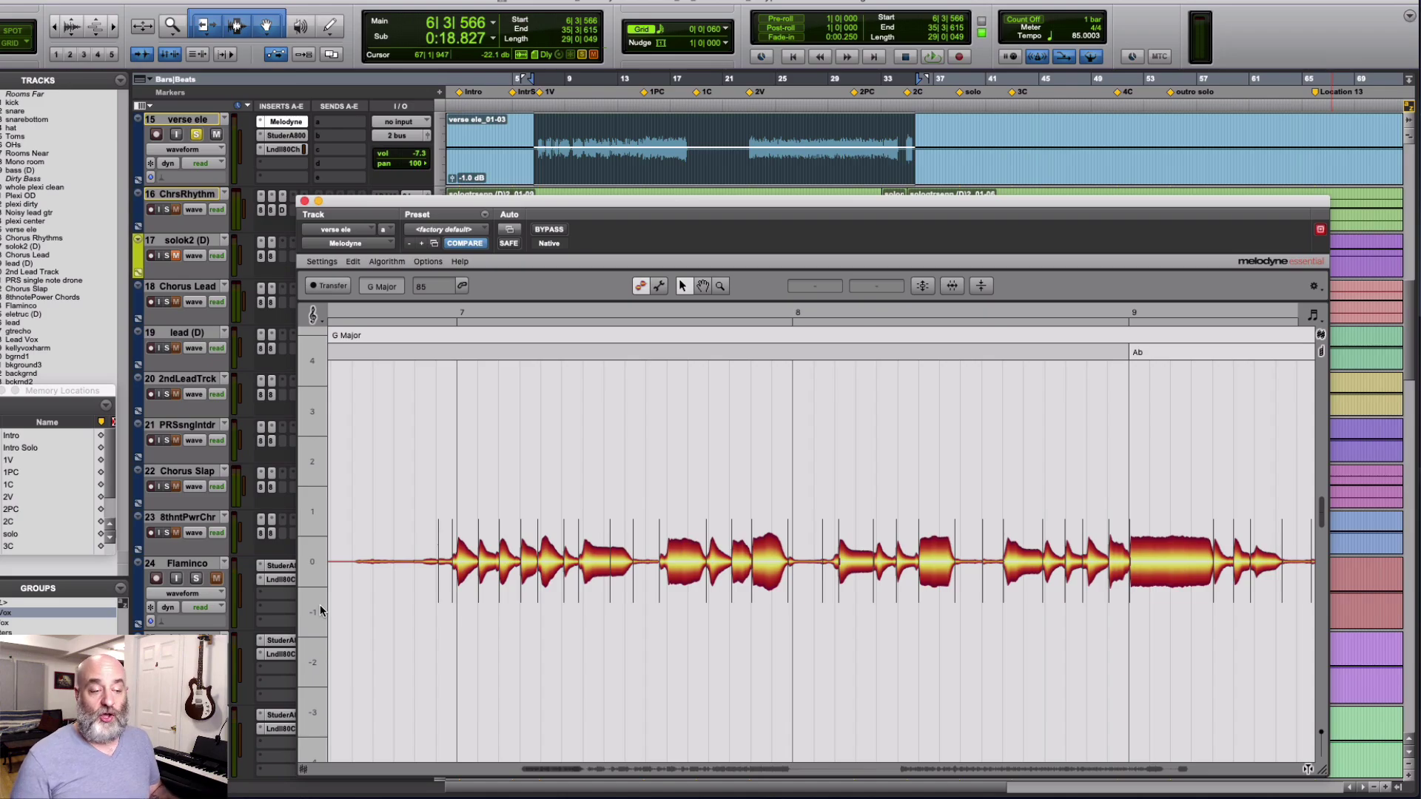
# Play back the guitar part from just before bar 7 and stop it after bar 8
pyautogui.click(441, 314)
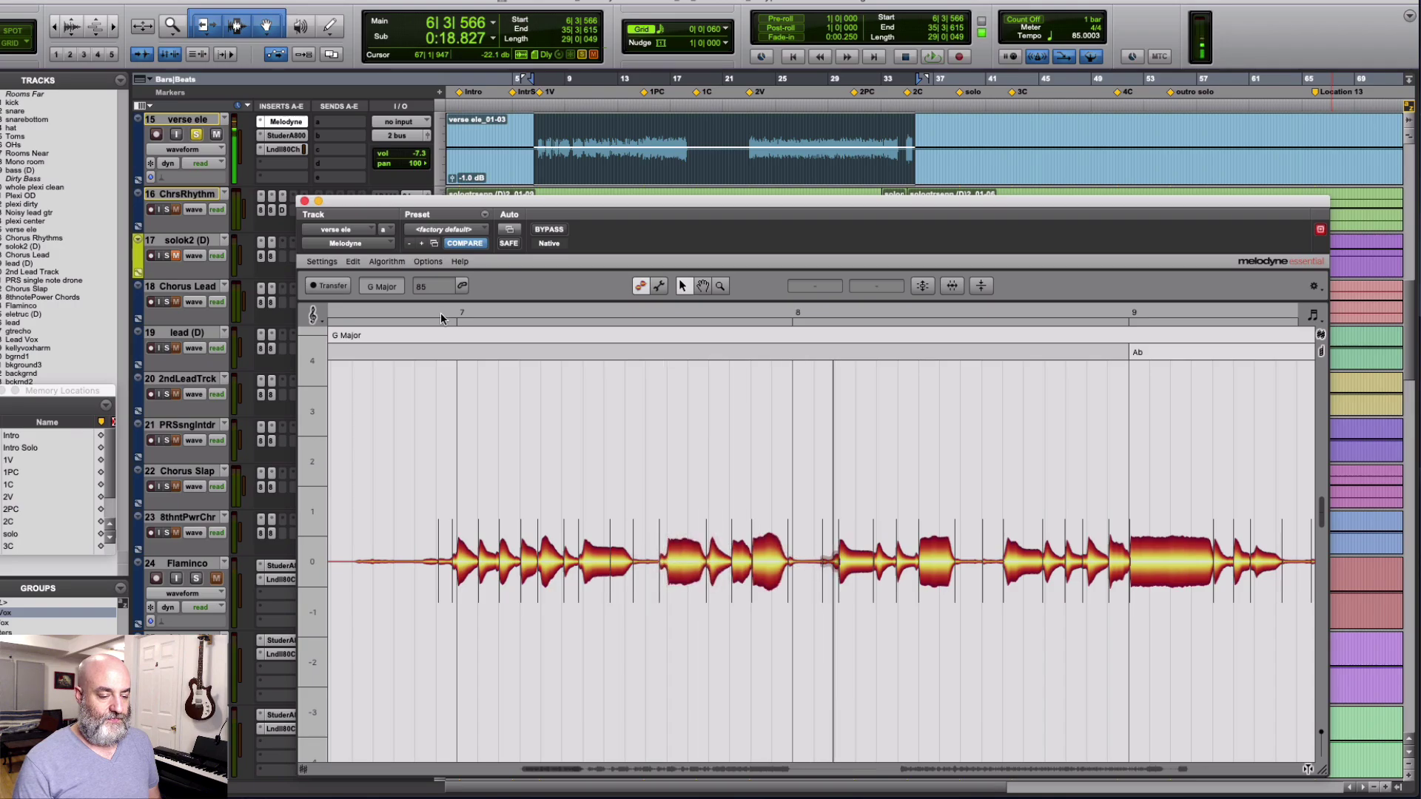
pyautogui.press('space')
# Try raising all notes by one semitone, audition them from just before bar 7, and undo the shift
pyautogui.press('super+a')
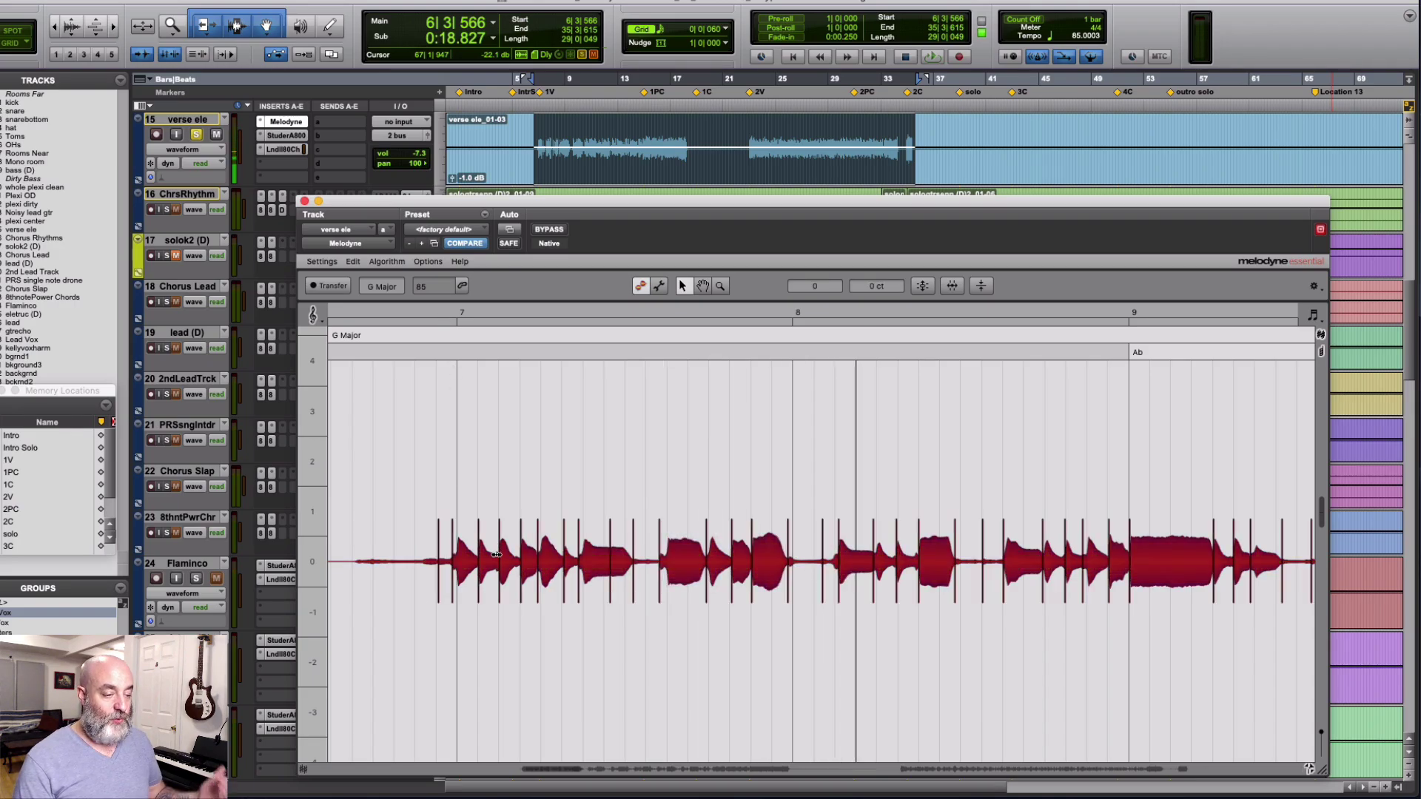
pyautogui.moveTo(496, 554); pyautogui.dragTo(493, 529)
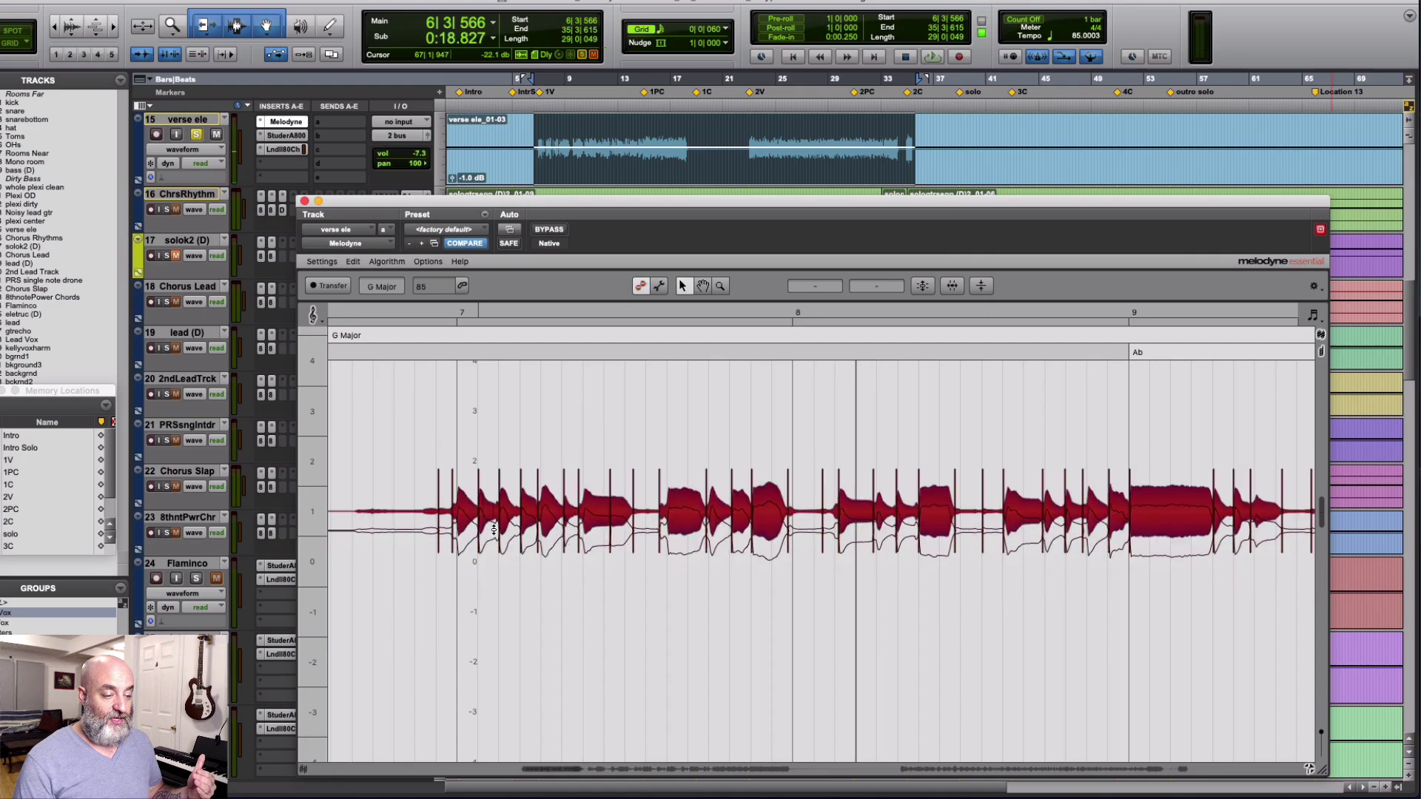
pyautogui.click(441, 305)
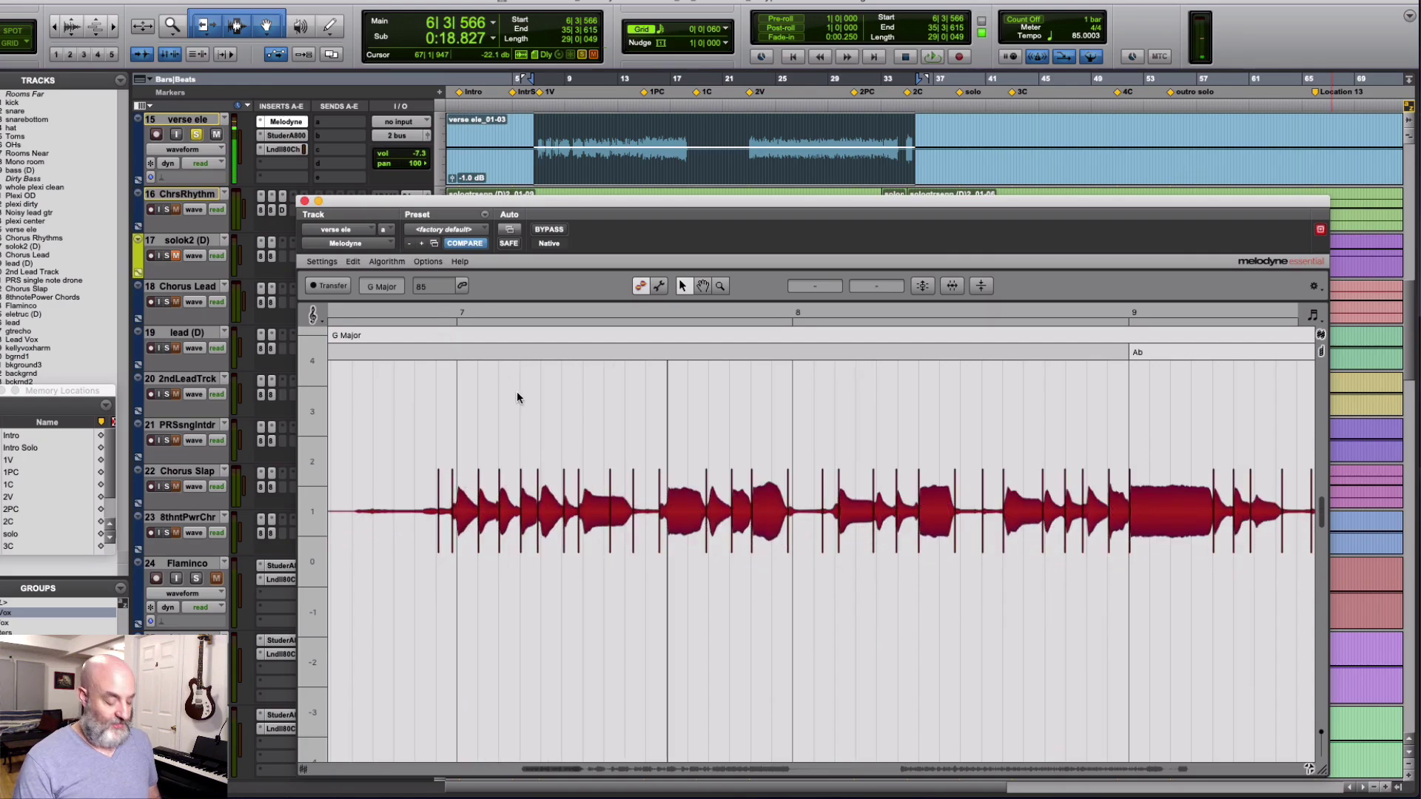
pyautogui.press('super+z')
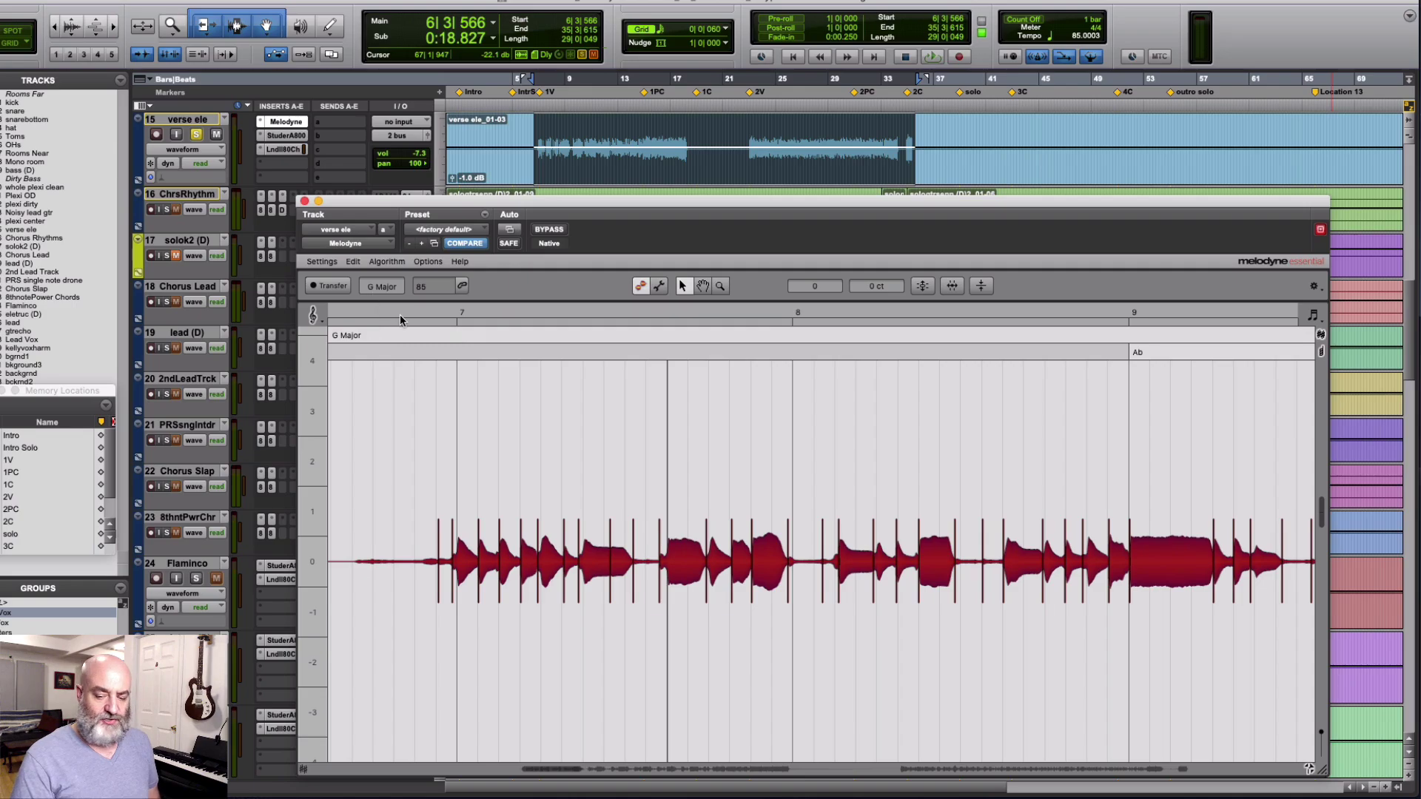
# Play the full session from the start of the verse selection and stop playback
pyautogui.press('space')
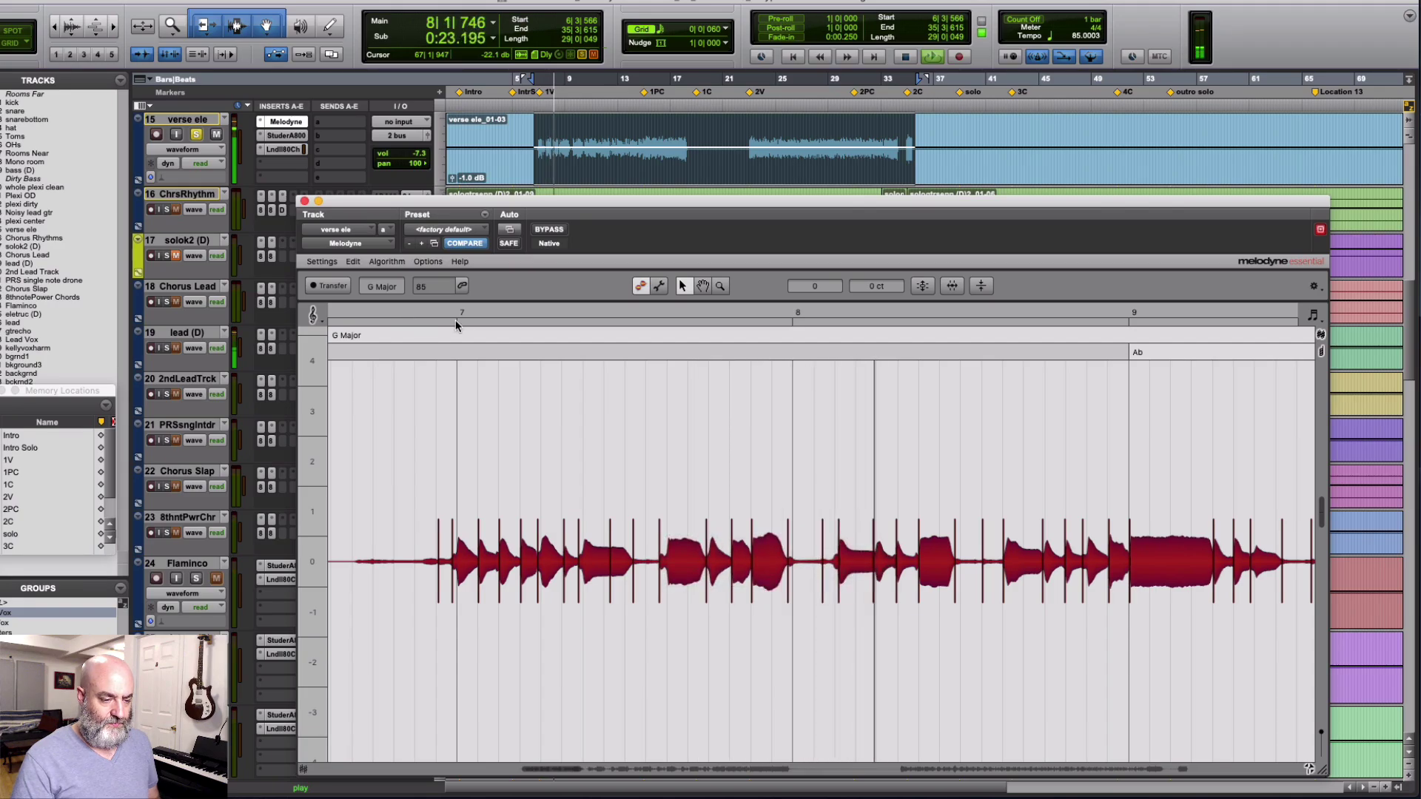
pyautogui.press('space')
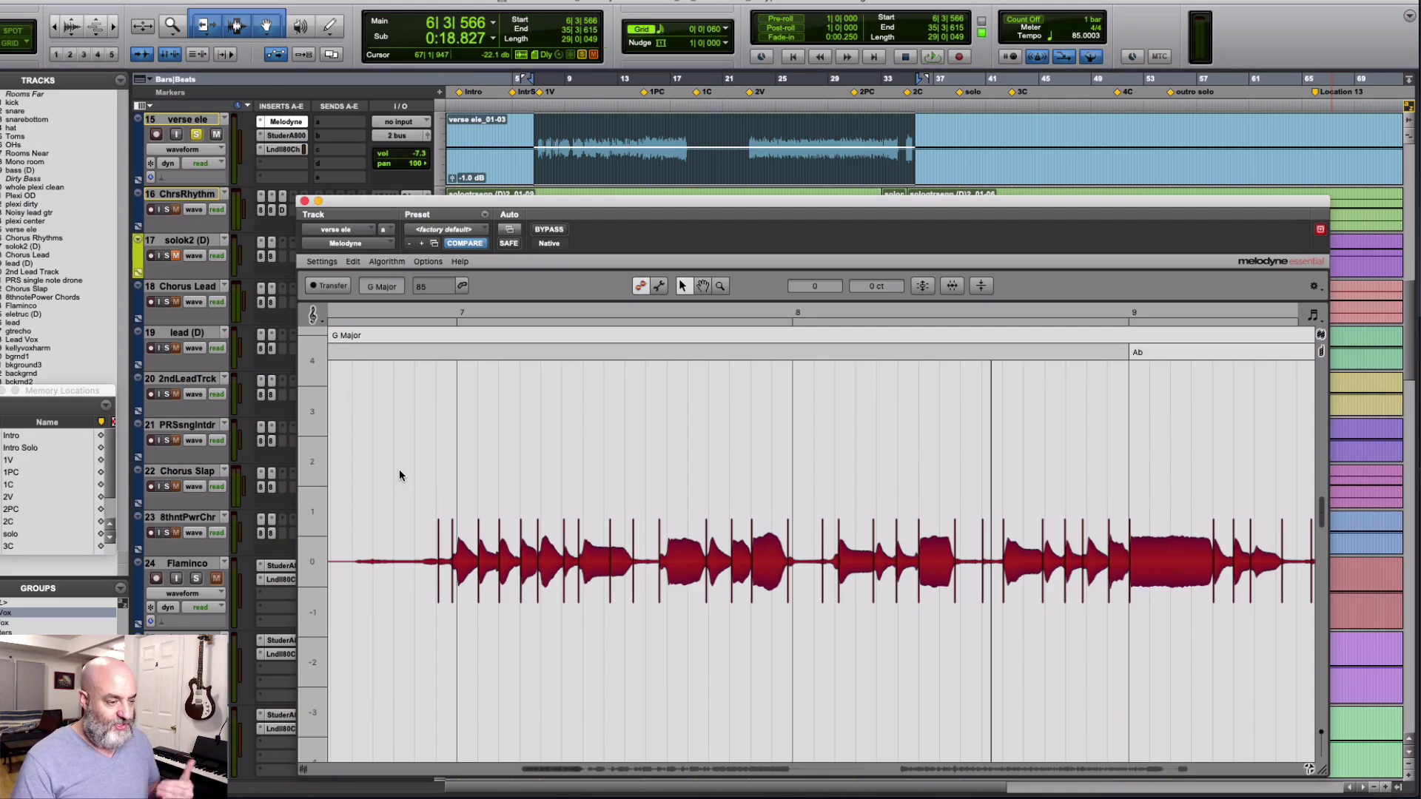
# Move the start of the first strong note onto the bar 7 grid line and deselect the note
pyautogui.moveTo(399, 471); pyautogui.dragTo(472, 505)
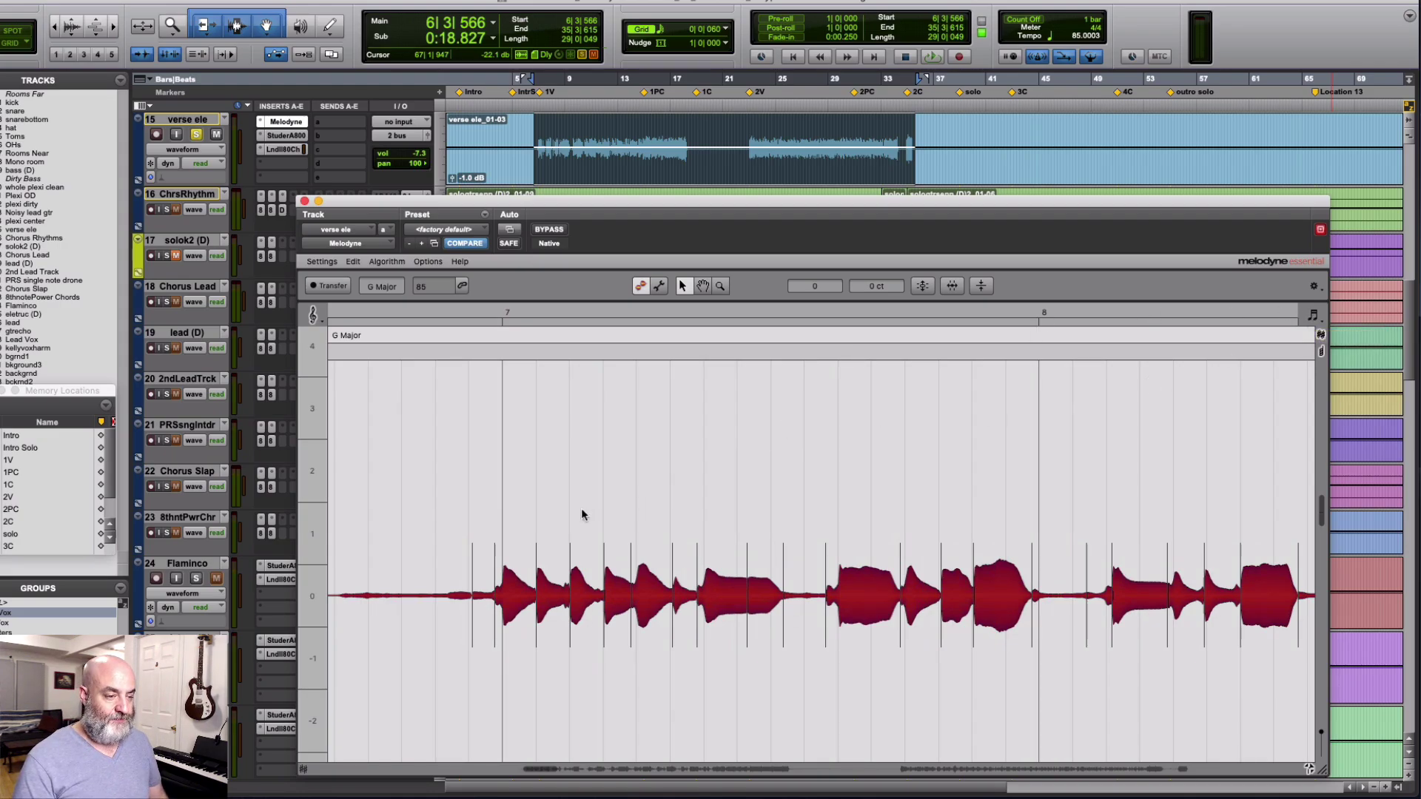
pyautogui.press('super+a')
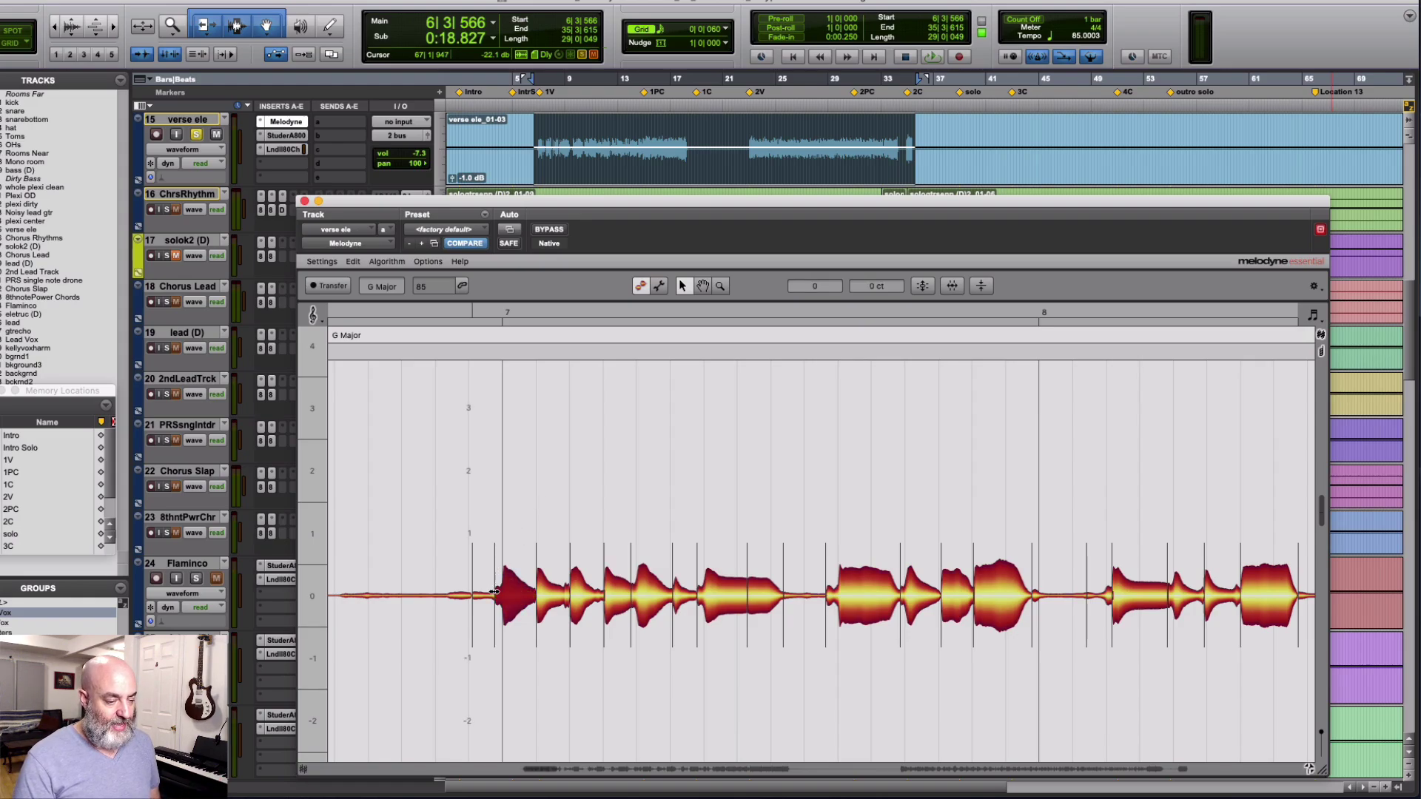
pyautogui.moveTo(494, 592); pyautogui.dragTo(501, 593)
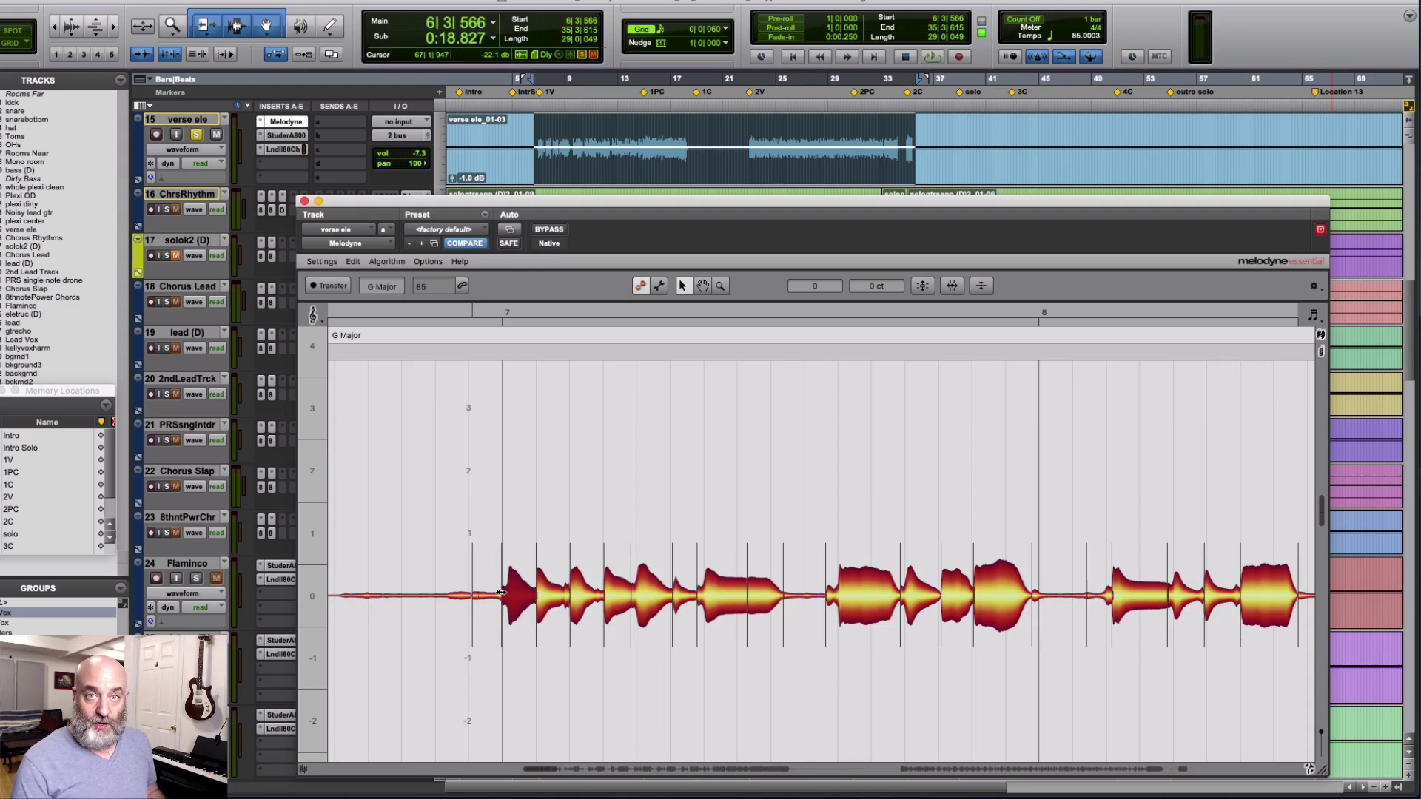
pyautogui.click(516, 651)
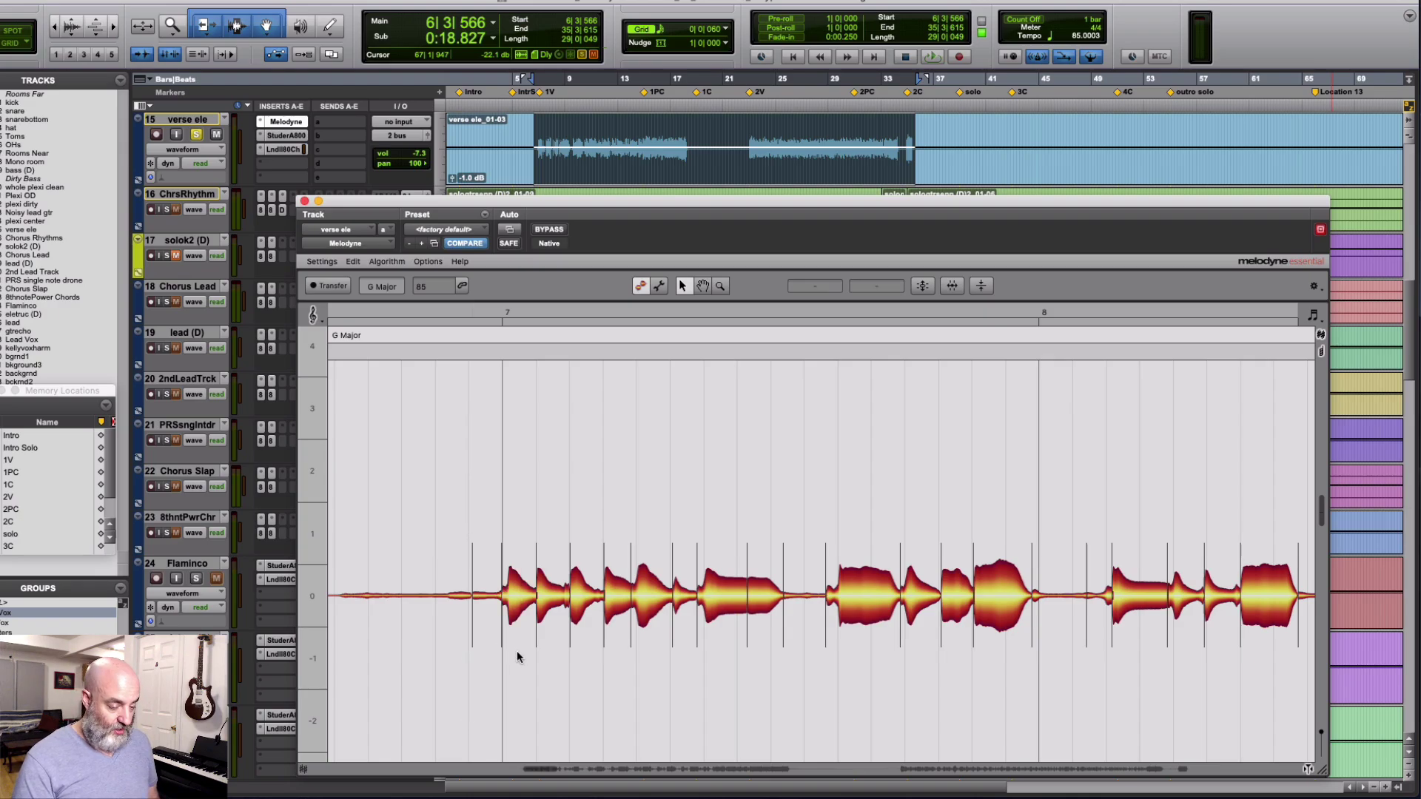
# Quantize all notes to the 1/32 groove reference at 100% intensity and play the result back from just before bar 7
pyautogui.press('super+a')
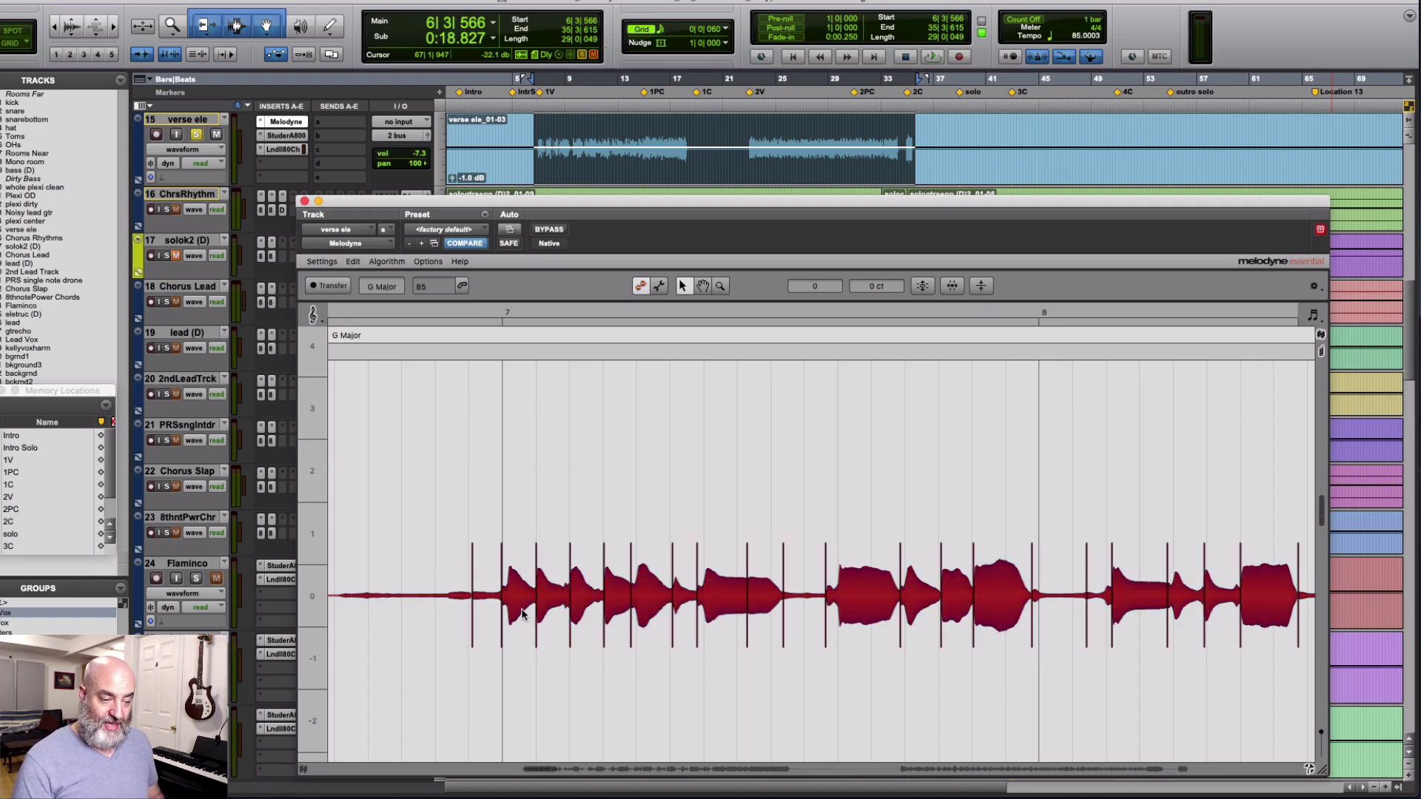
pyautogui.click(953, 285)
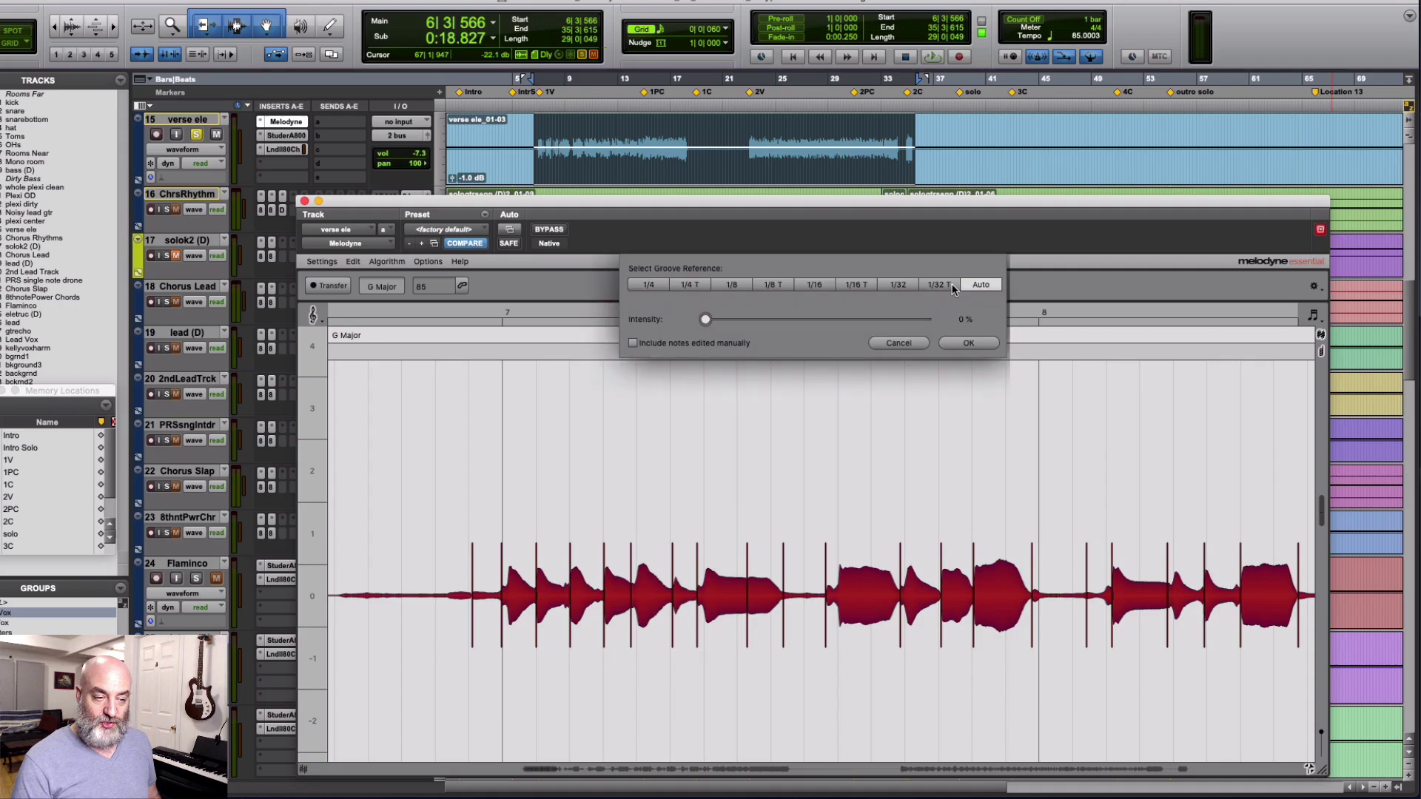
pyautogui.click(897, 285)
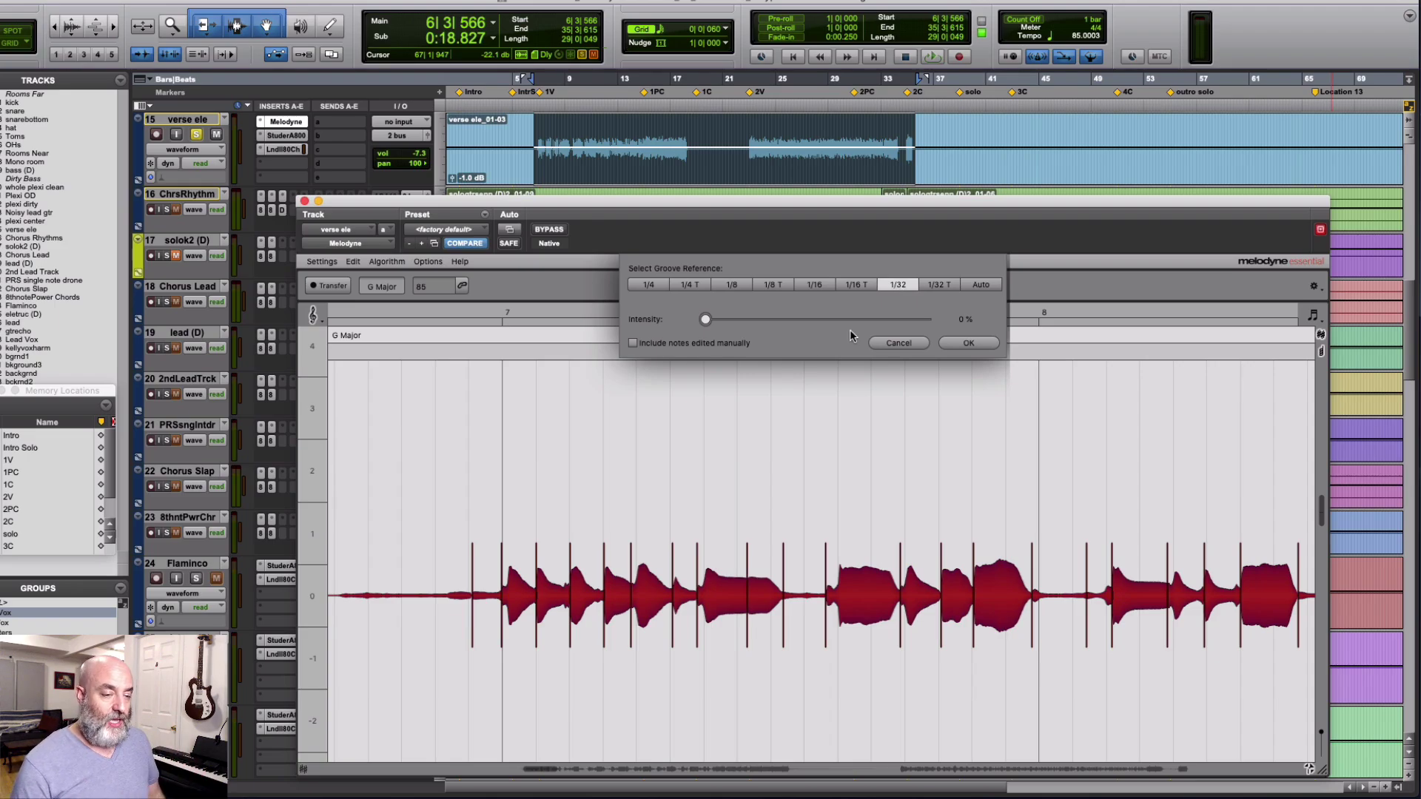
pyautogui.moveTo(706, 320); pyautogui.dragTo(974, 309)
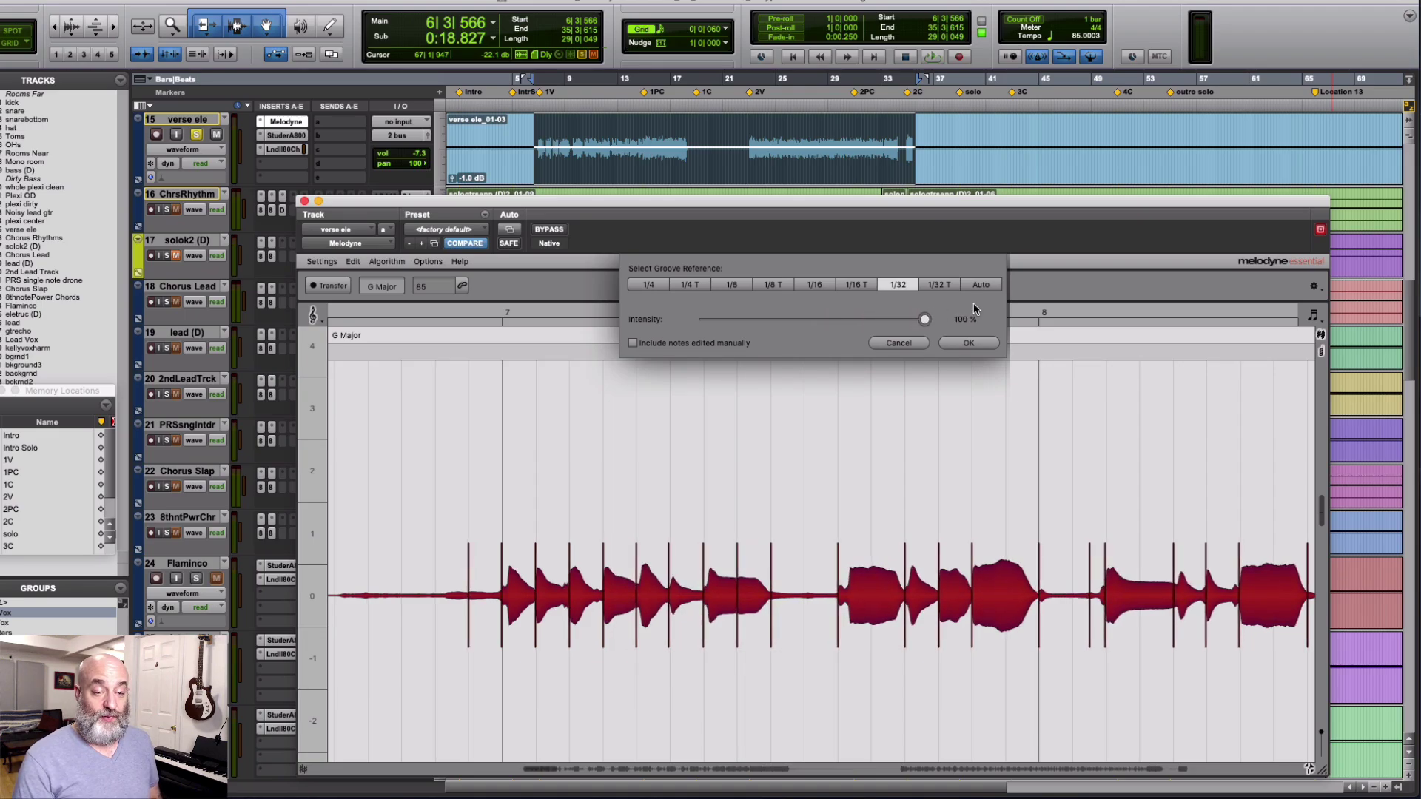
pyautogui.click(960, 345)
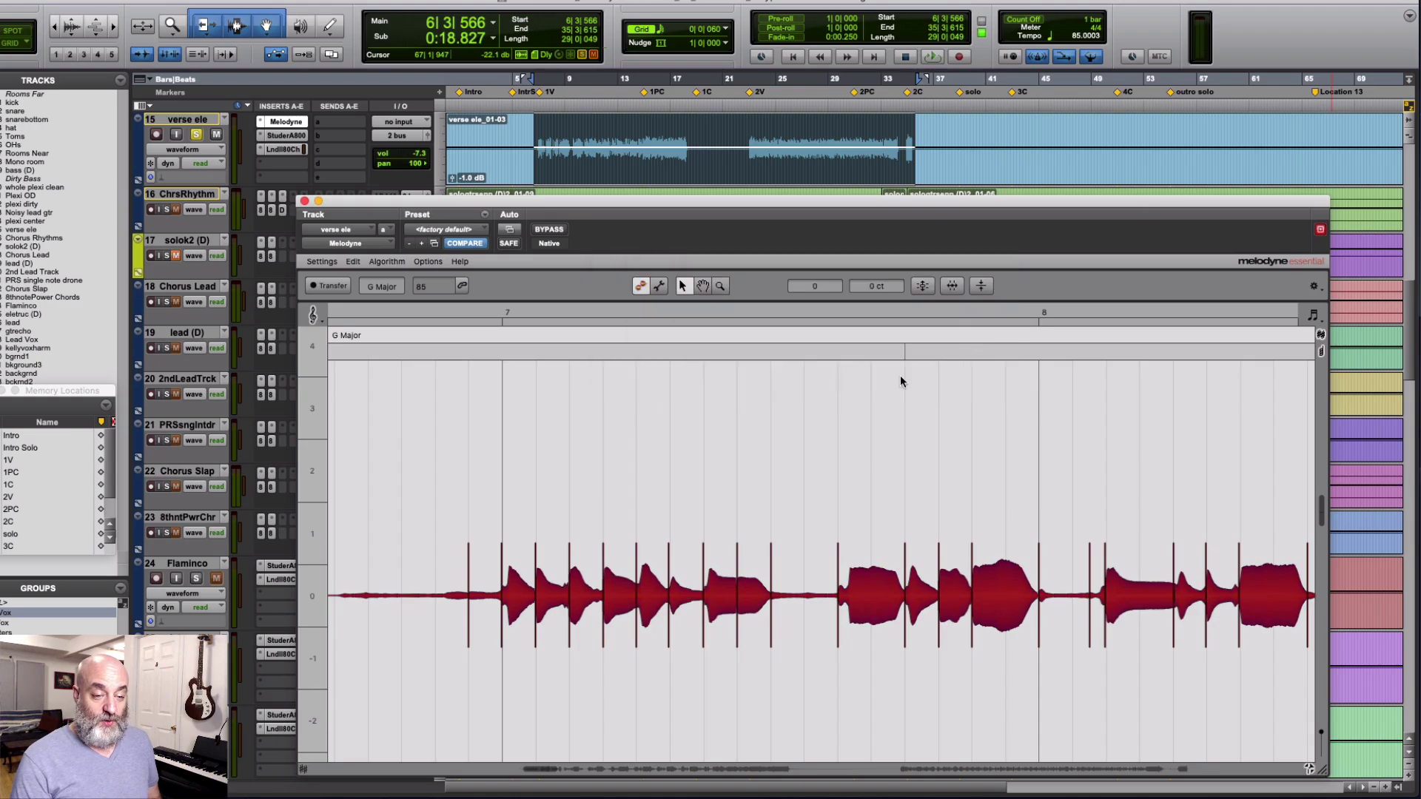
pyautogui.press('space')
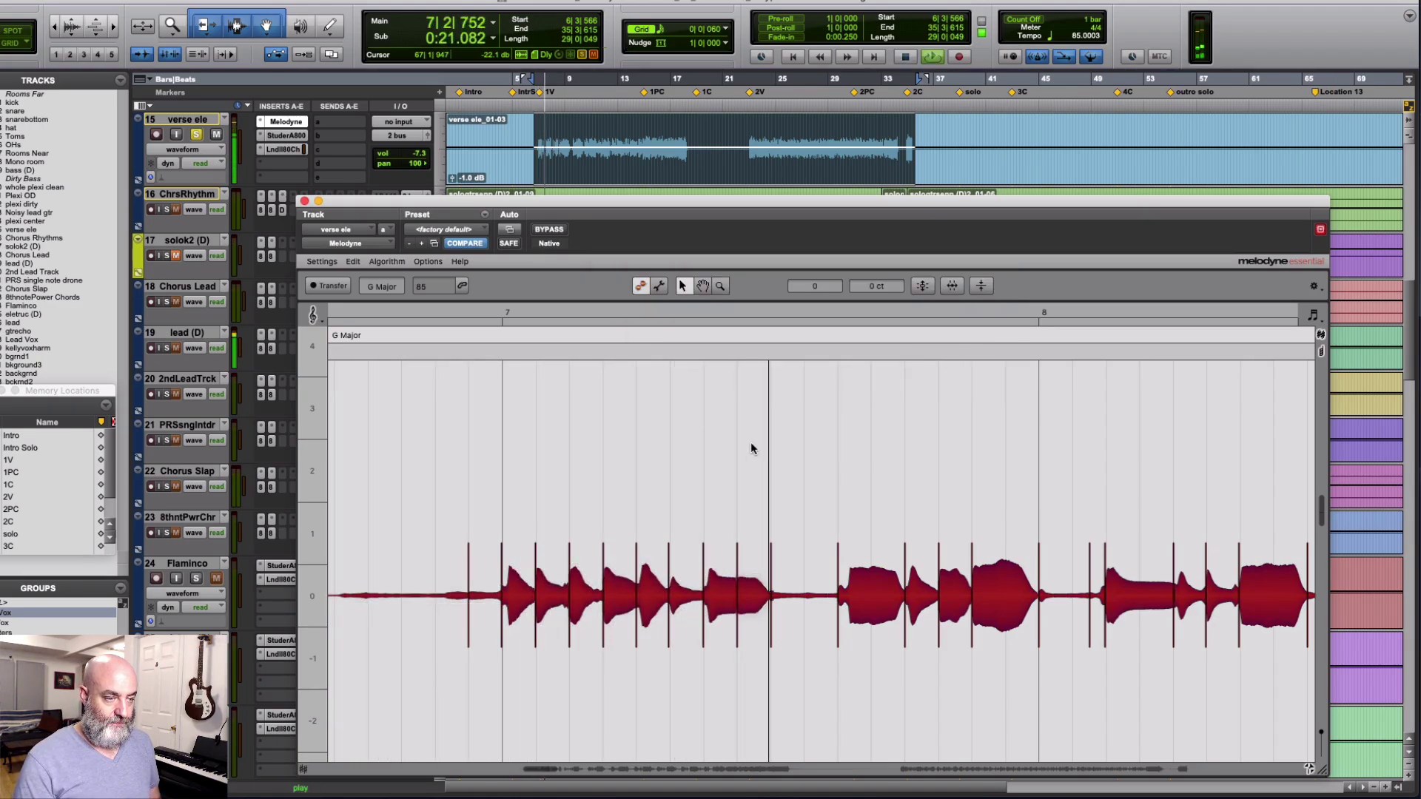
pyautogui.press('space')
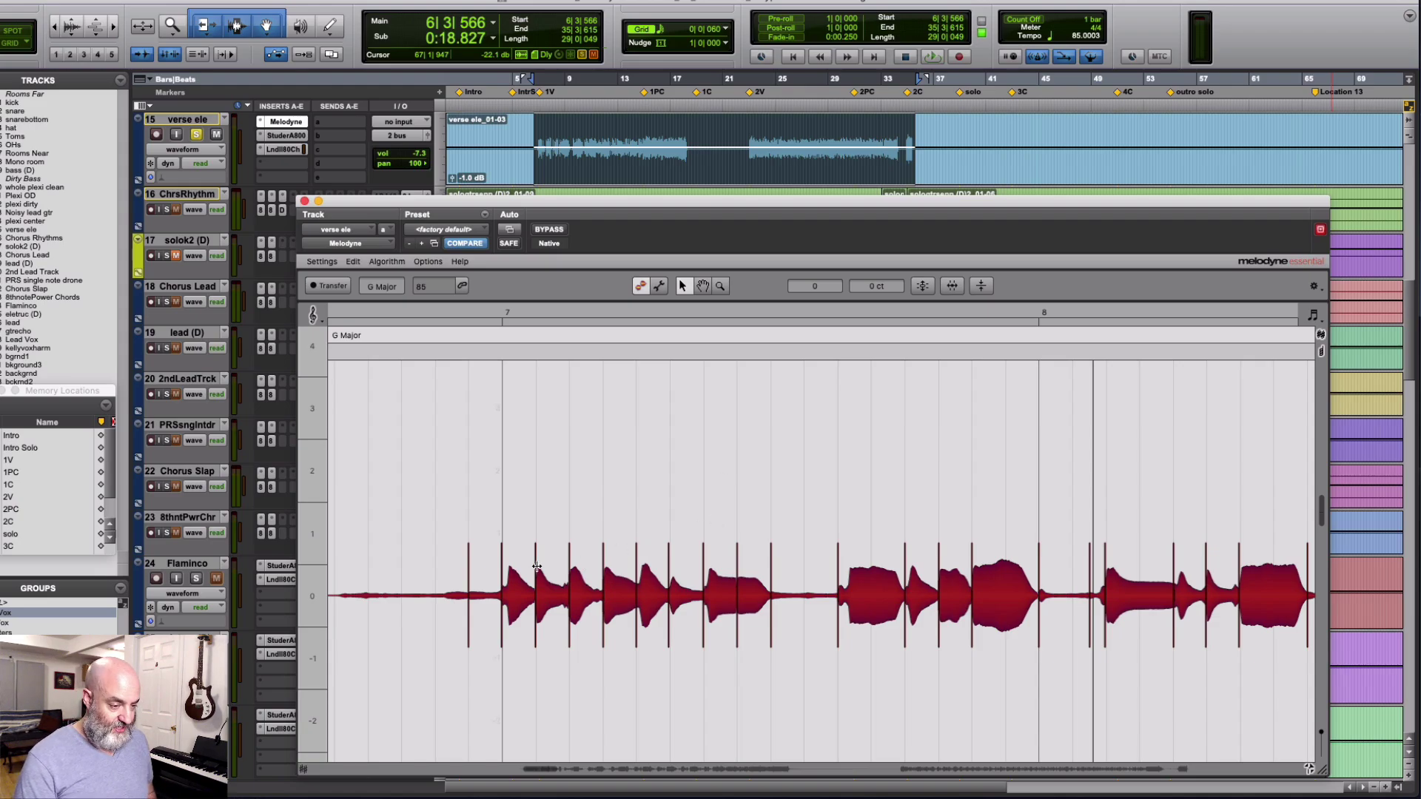
# Shift all the quantized notes slightly later, just past the bar 7 grid line, and audition the timing in playback
pyautogui.moveTo(507, 643); pyautogui.dragTo(562, 629)
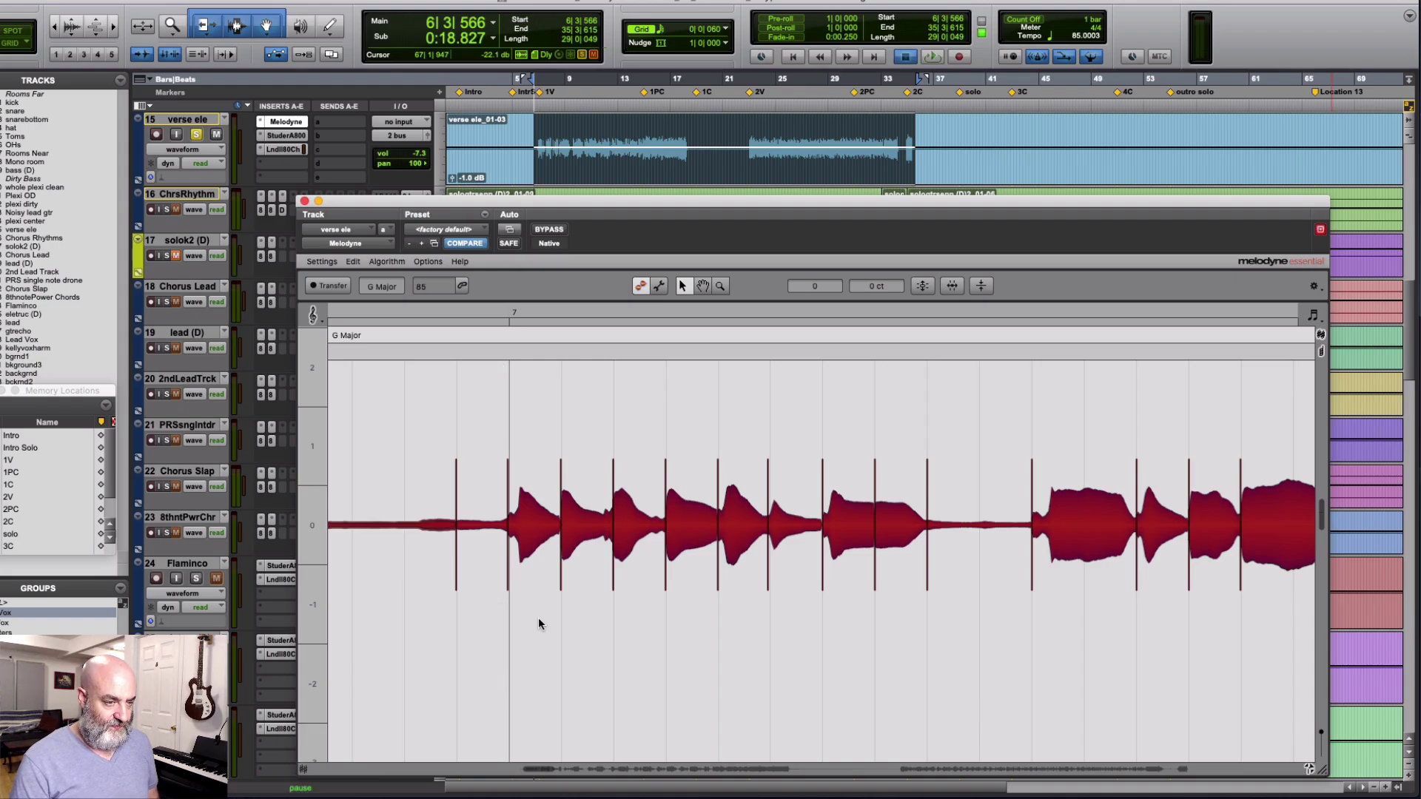
pyautogui.press('space')
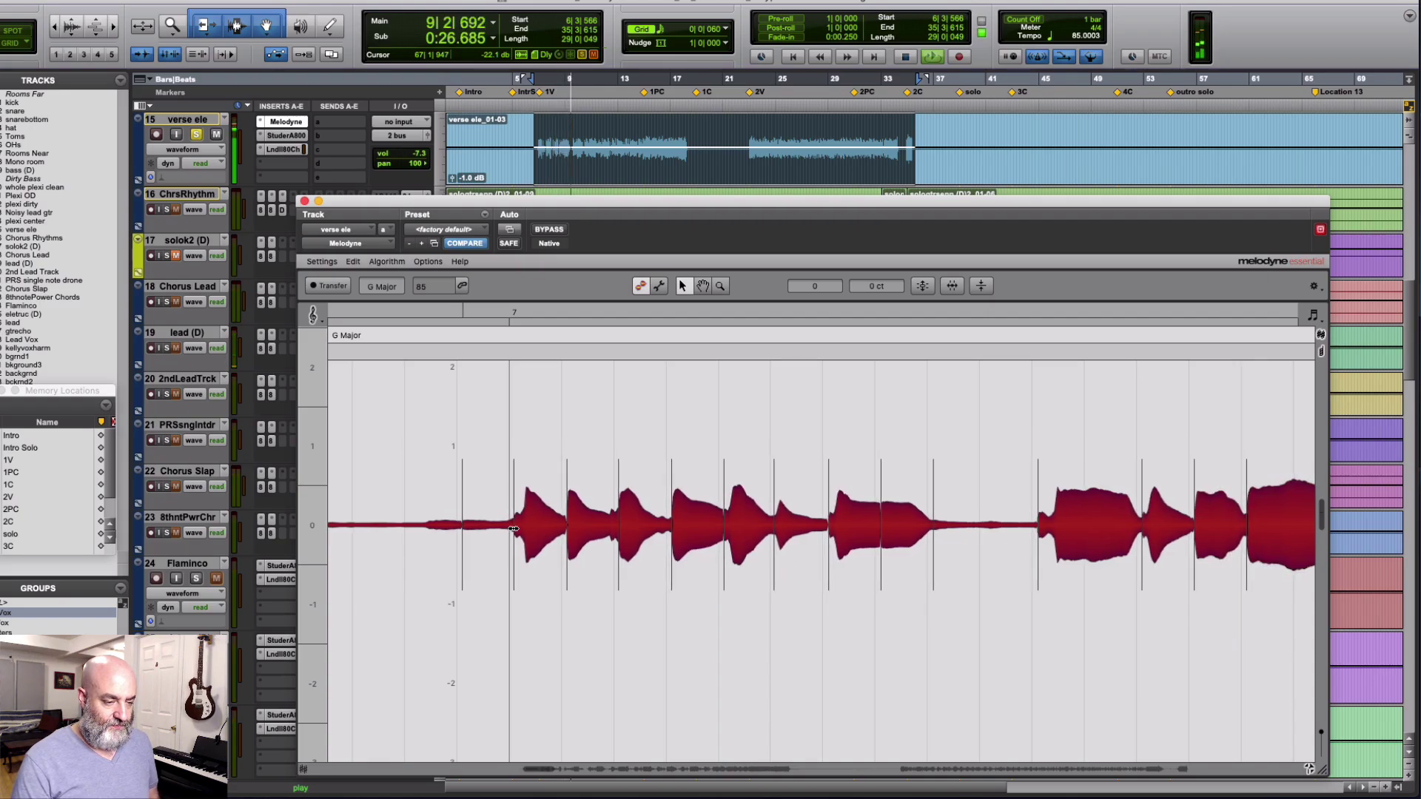
pyautogui.press('space')
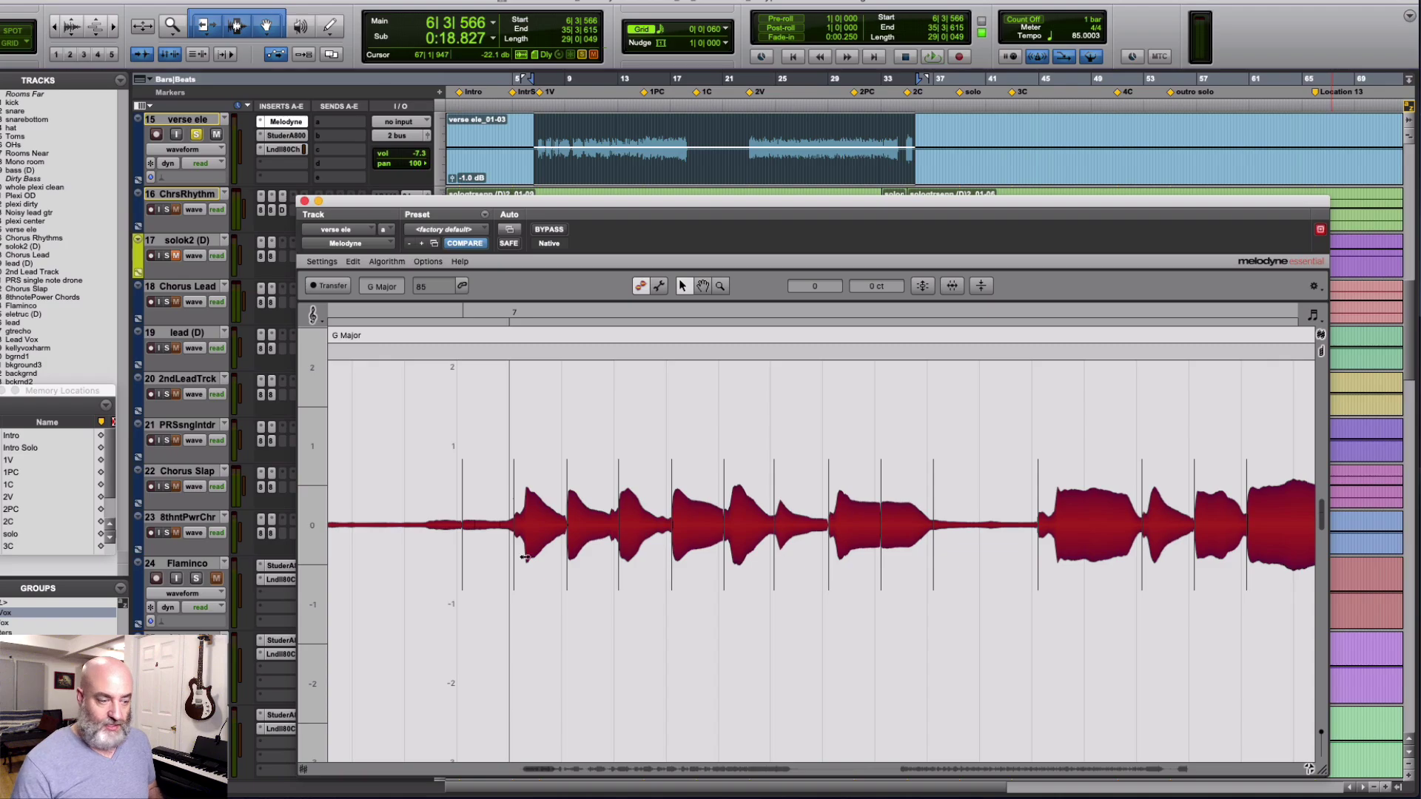
# Delete the low-level noise before the first strong note at bar 7
pyautogui.click(521, 605)
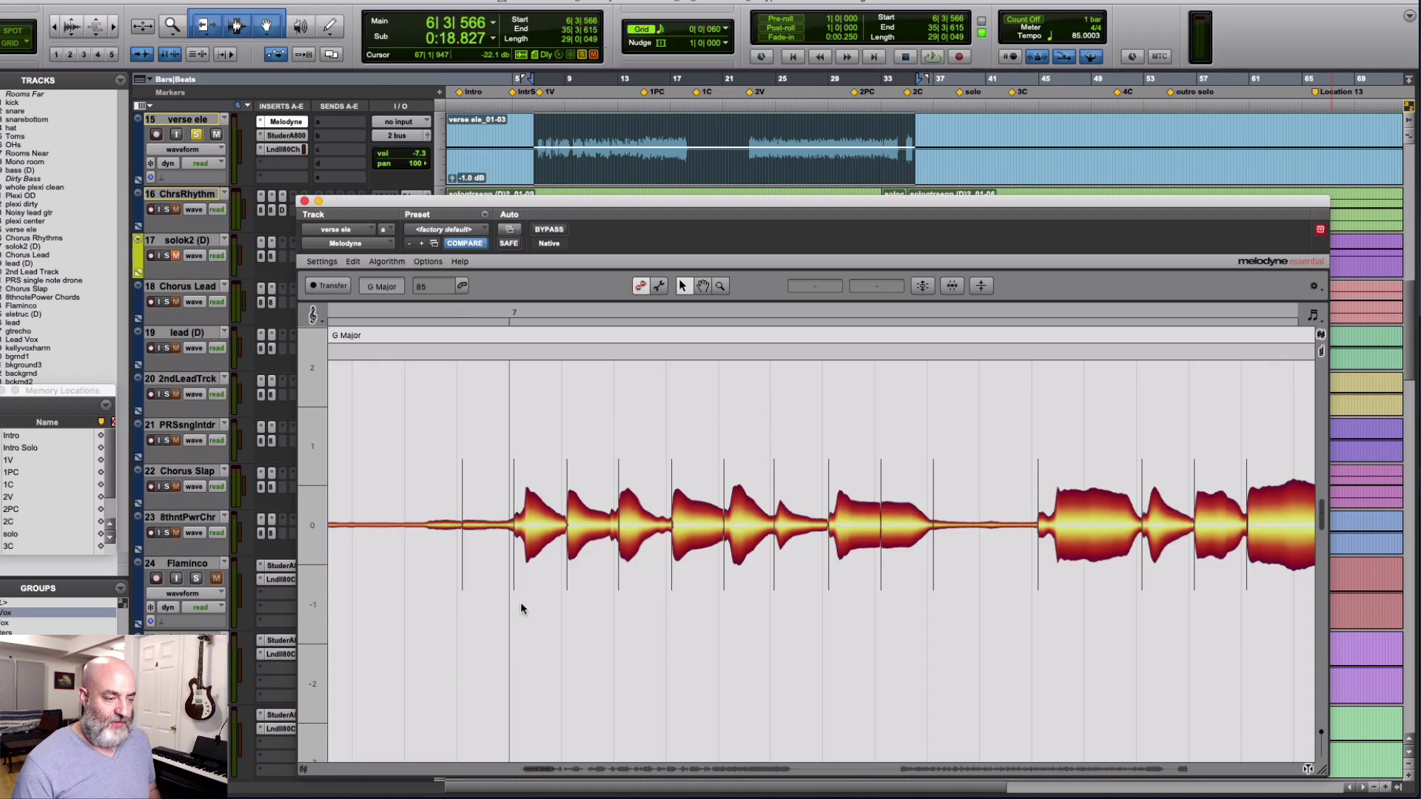
pyautogui.click(480, 524)
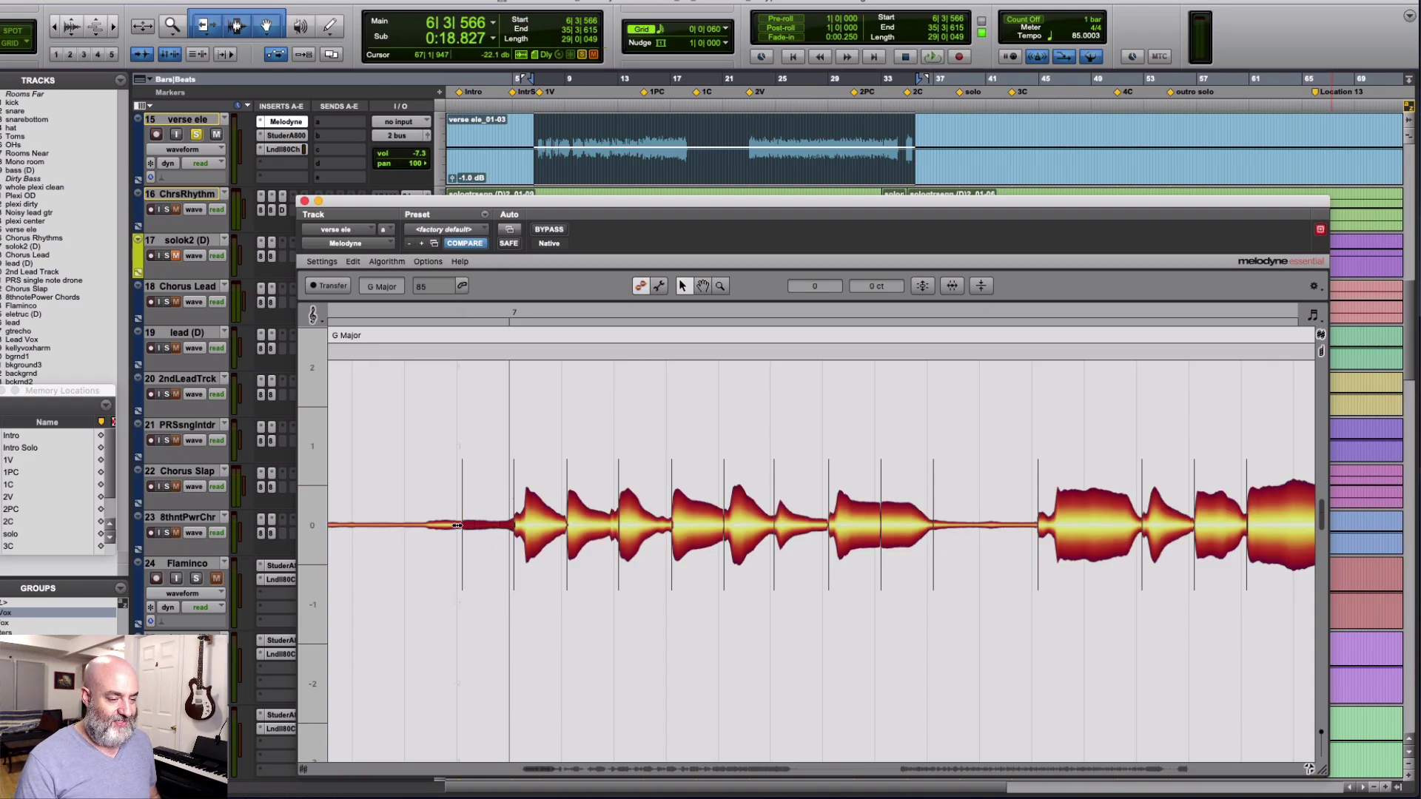
pyautogui.press('Delete')
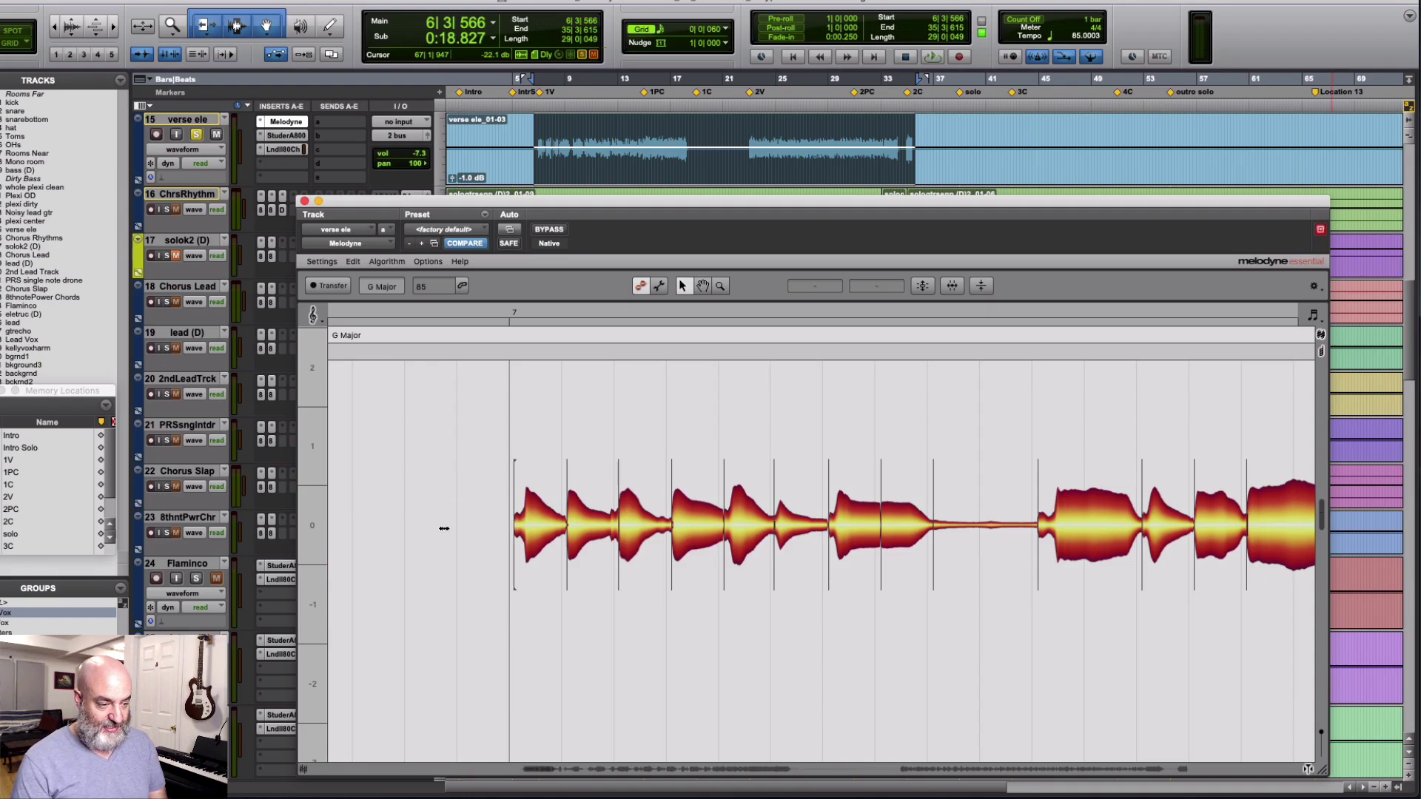
# Try extending the first note's start ahead of the bar 7 grid line, and undo the change
pyautogui.click(515, 527)
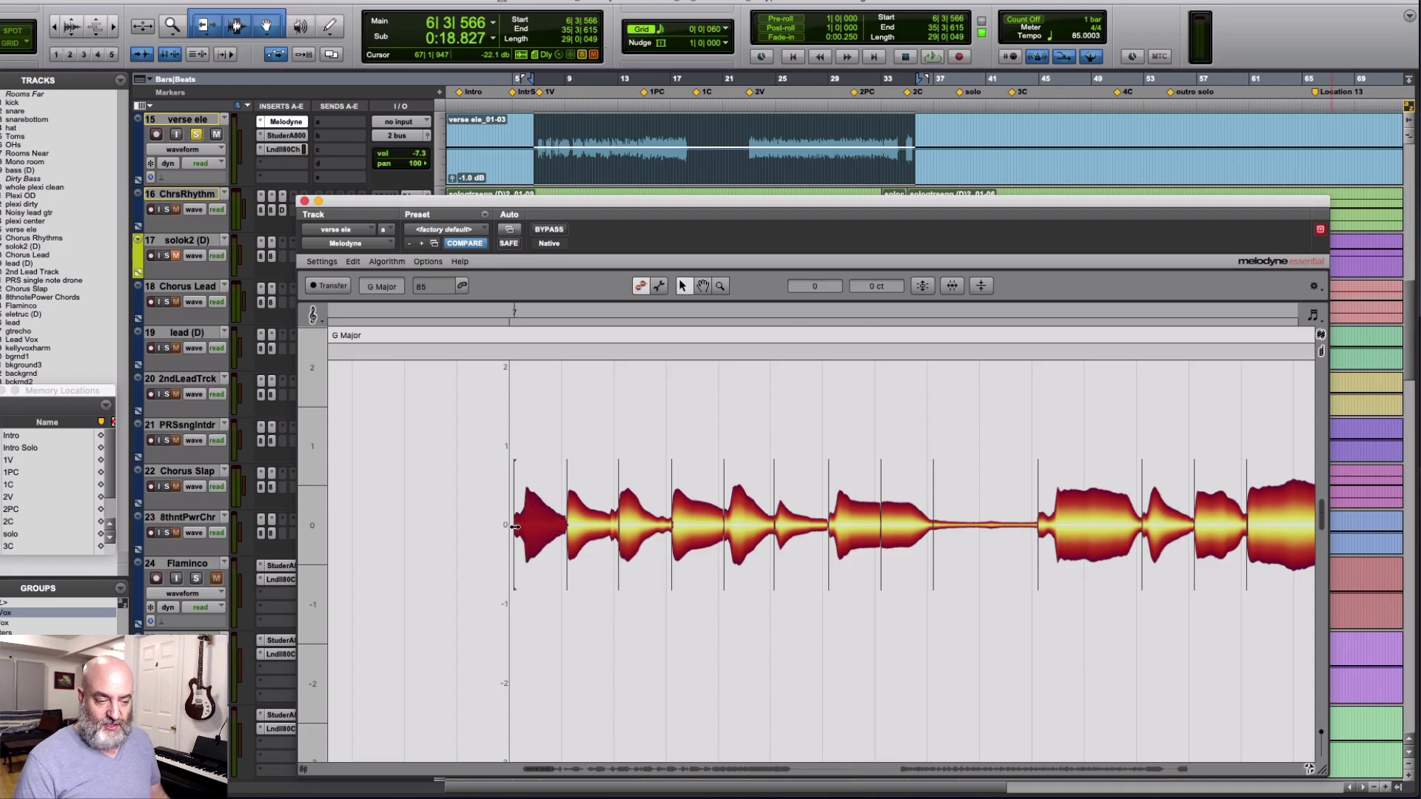
pyautogui.moveTo(515, 527); pyautogui.dragTo(504, 527)
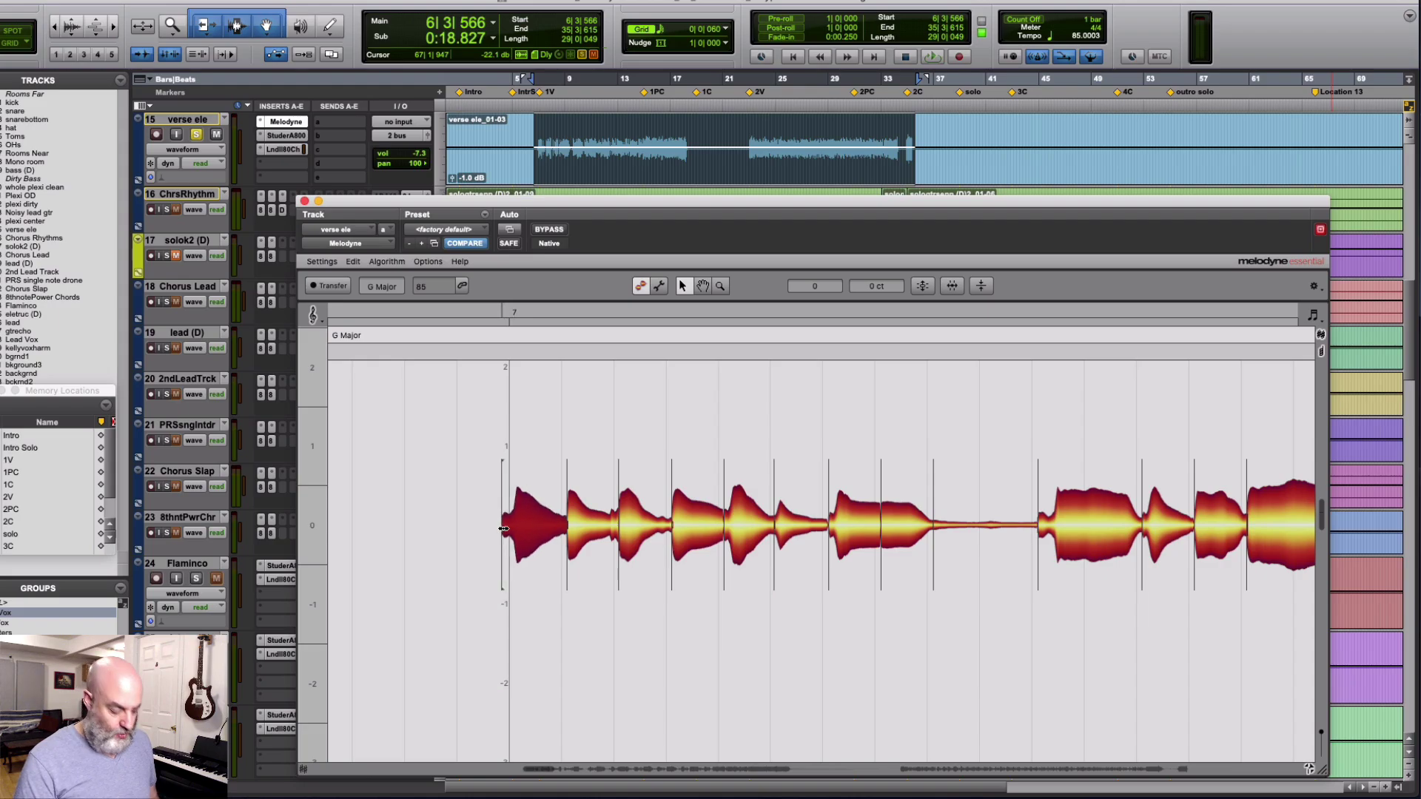
pyautogui.press('super+z')
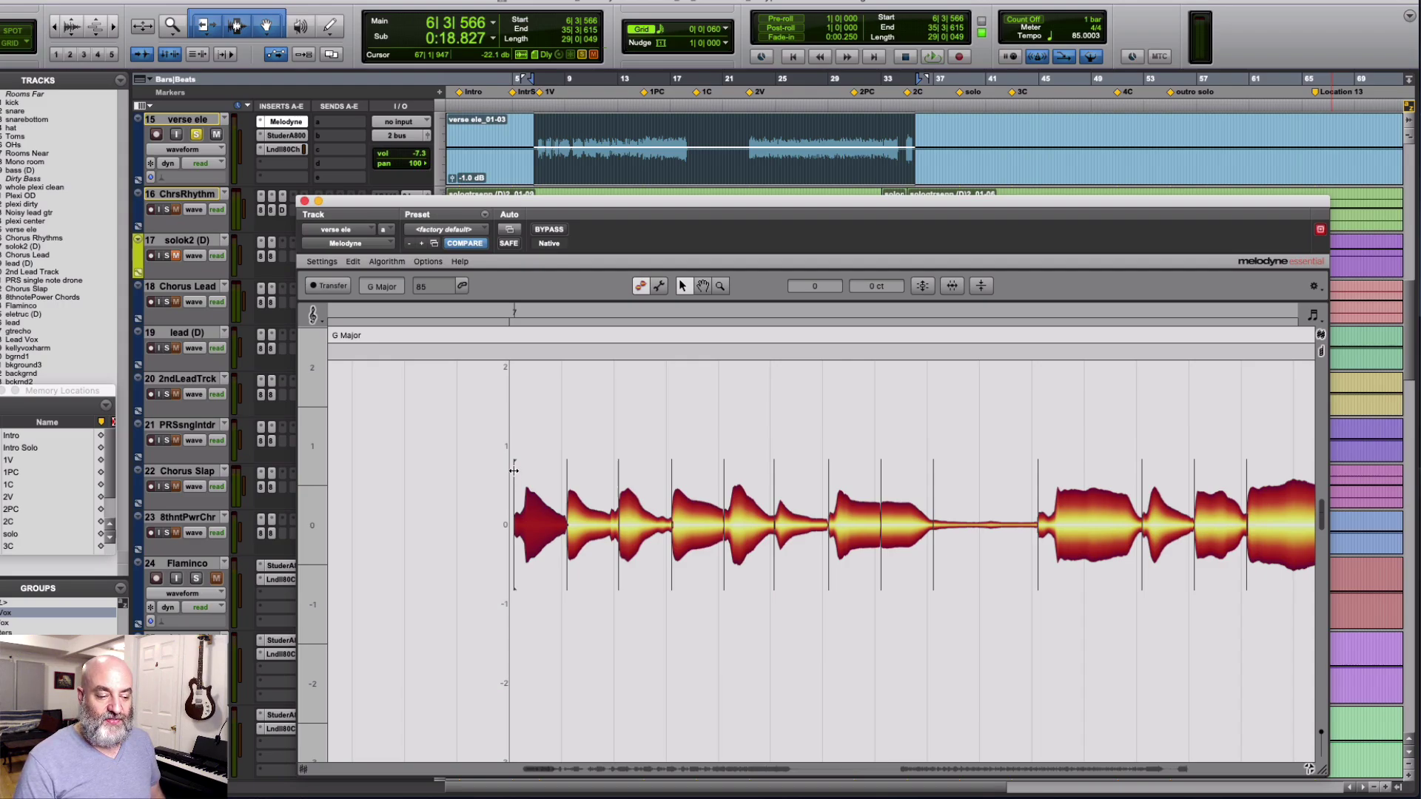
# Move the starting separators of the first and seventh notes in bar 7 to their attacks, and pull both note starts slightly earlier
pyautogui.moveTo(513, 471); pyautogui.dragTo(520, 472)
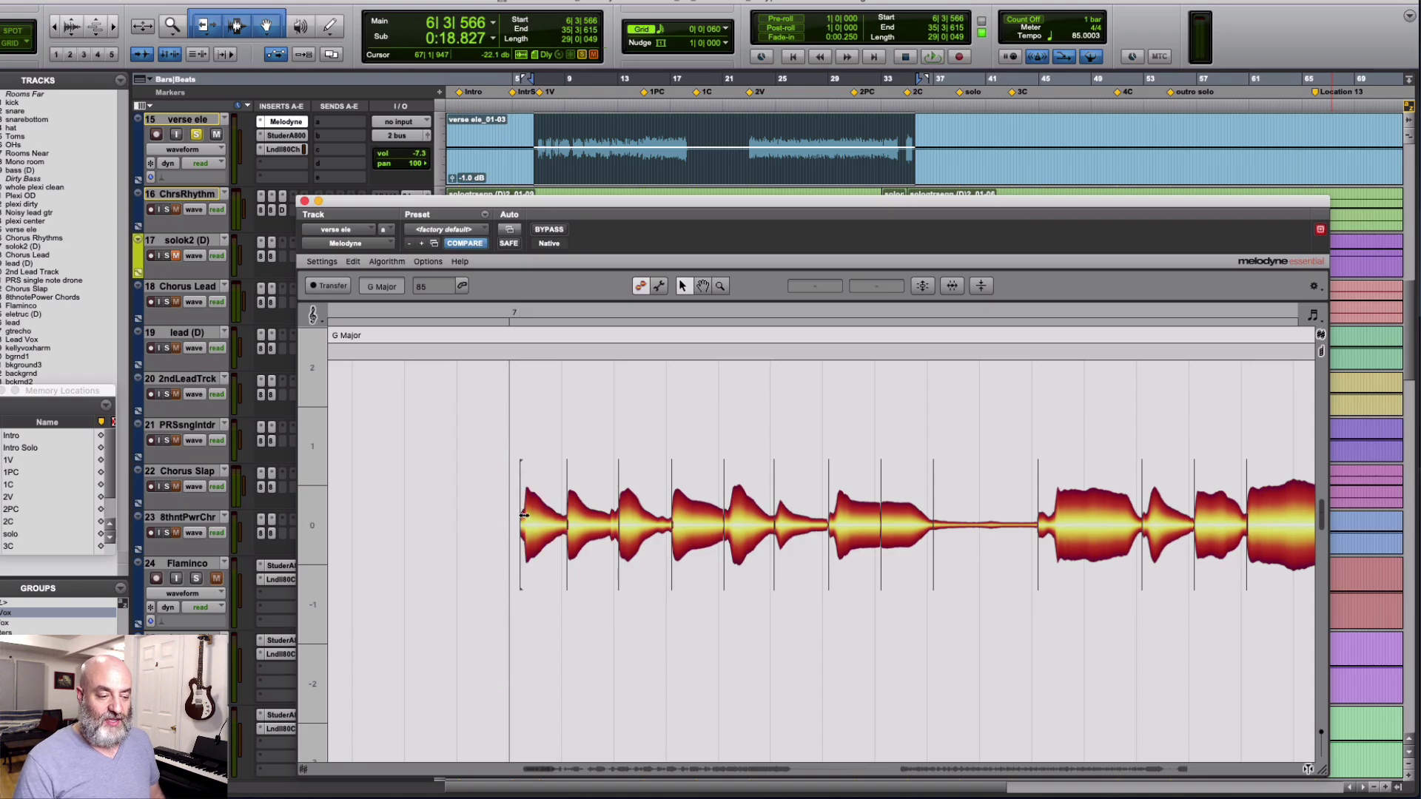
pyautogui.moveTo(517, 528); pyautogui.dragTo(513, 531)
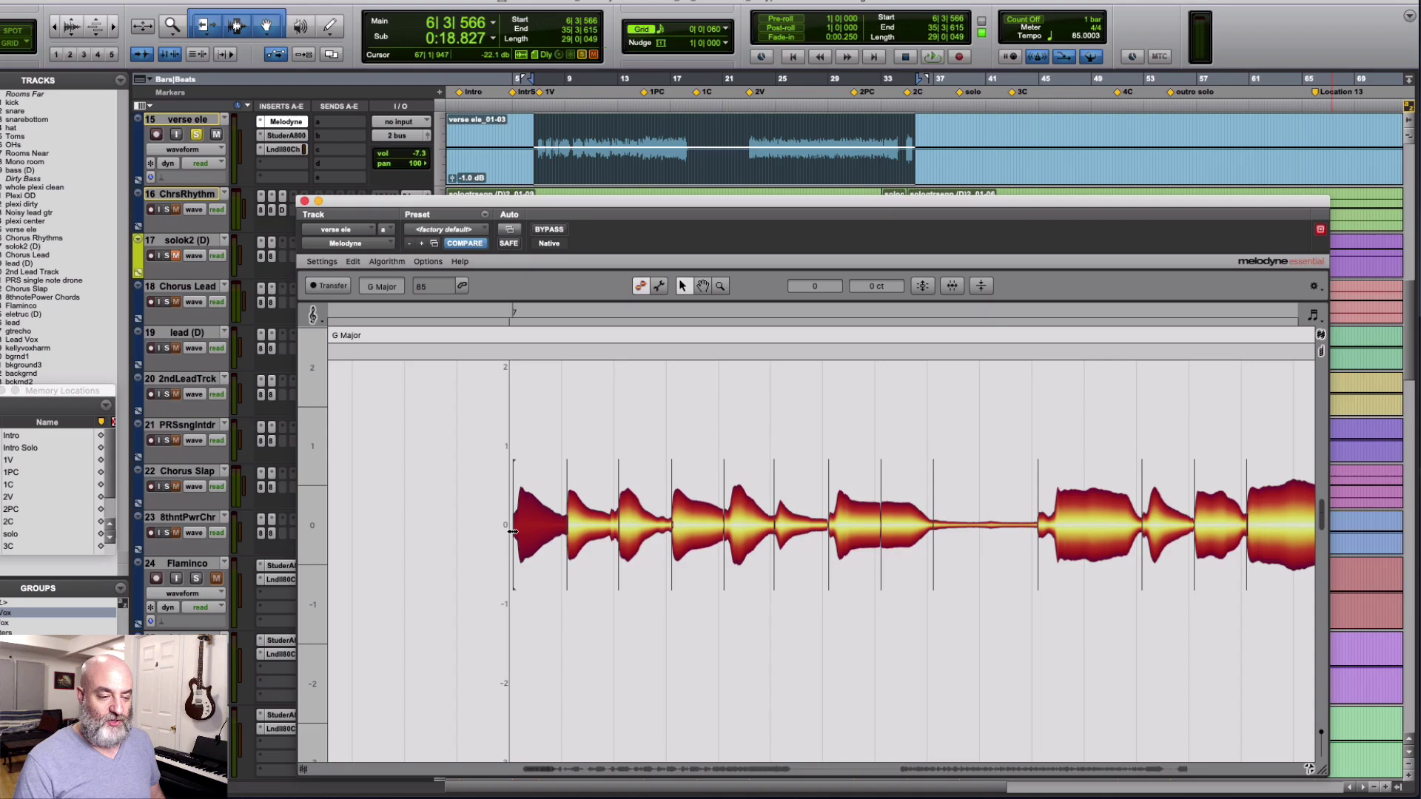
pyautogui.hscroll(3, 637, 527)
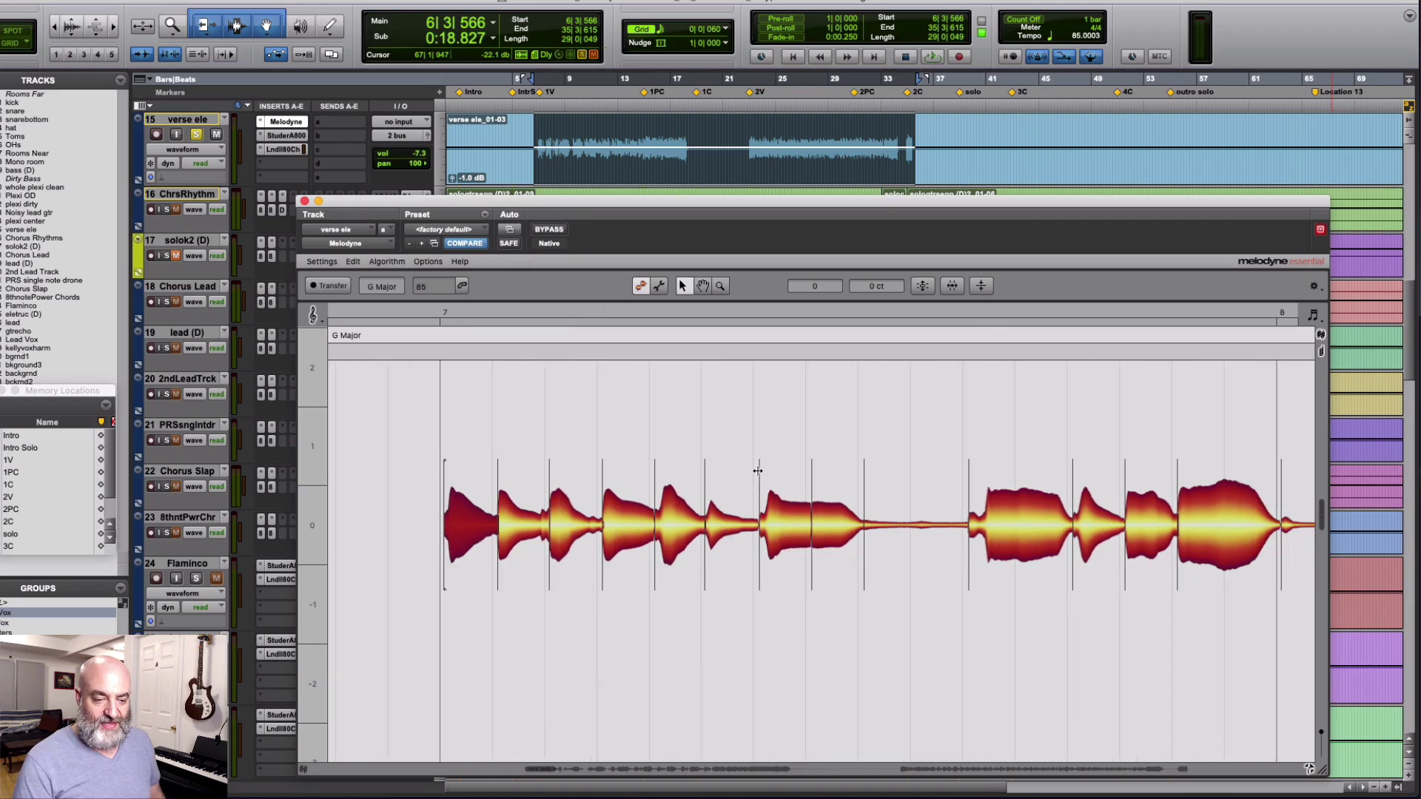
pyautogui.moveTo(758, 471); pyautogui.dragTo(762, 469)
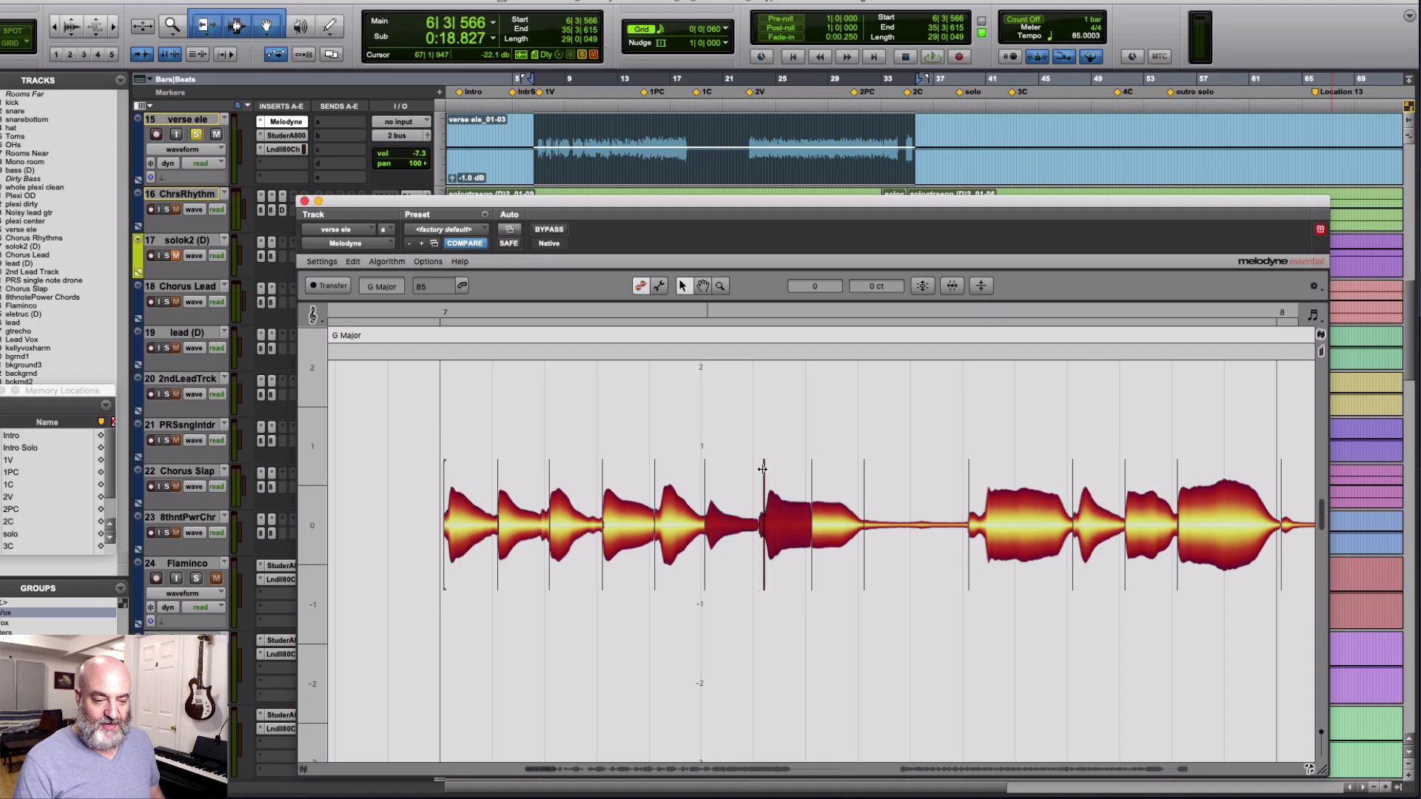
pyautogui.moveTo(760, 522); pyautogui.dragTo(757, 528)
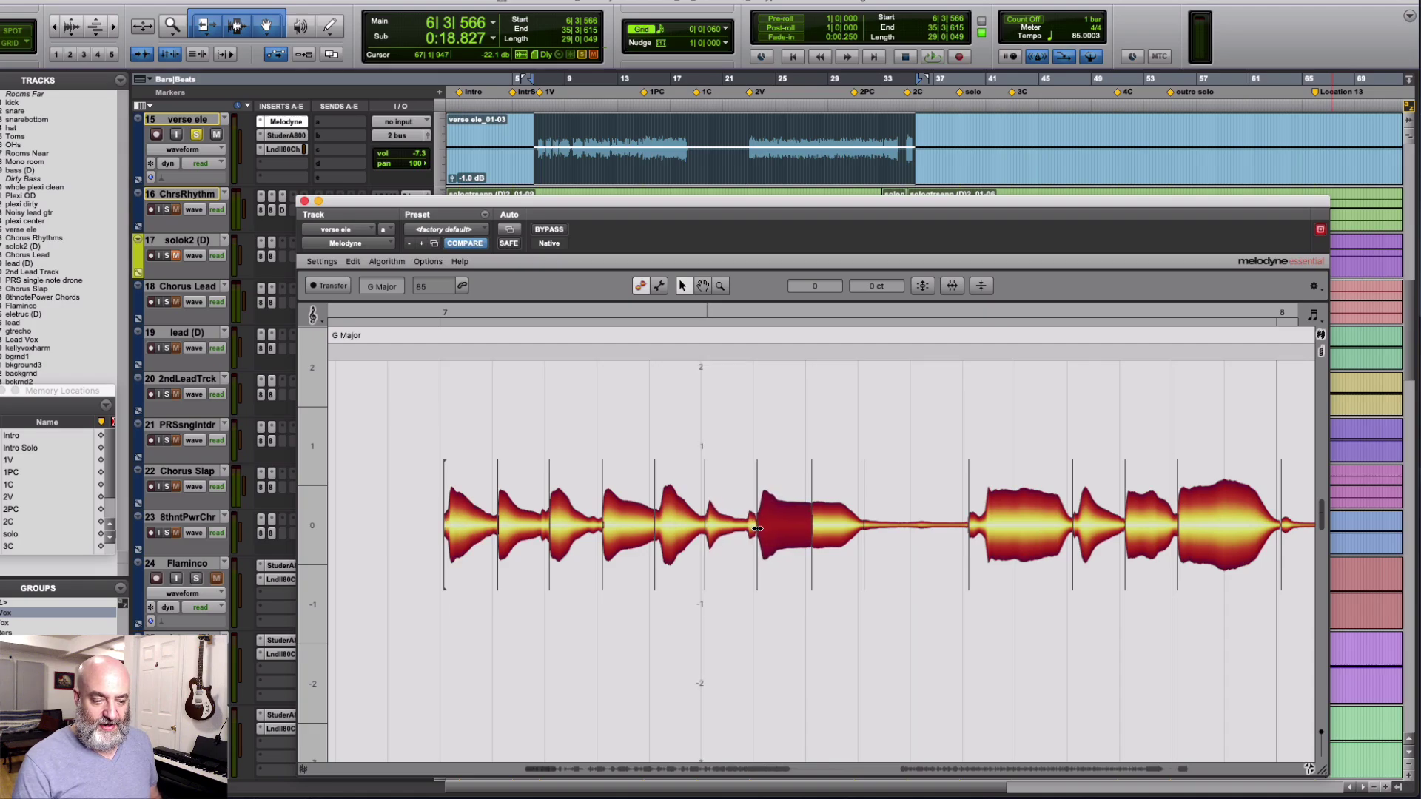
# Move the separators of the two notes after the bar 7 rest to their attacks, remove the noise in the rest, and pull both starts earlier
pyautogui.hscroll(3, 894, 470)
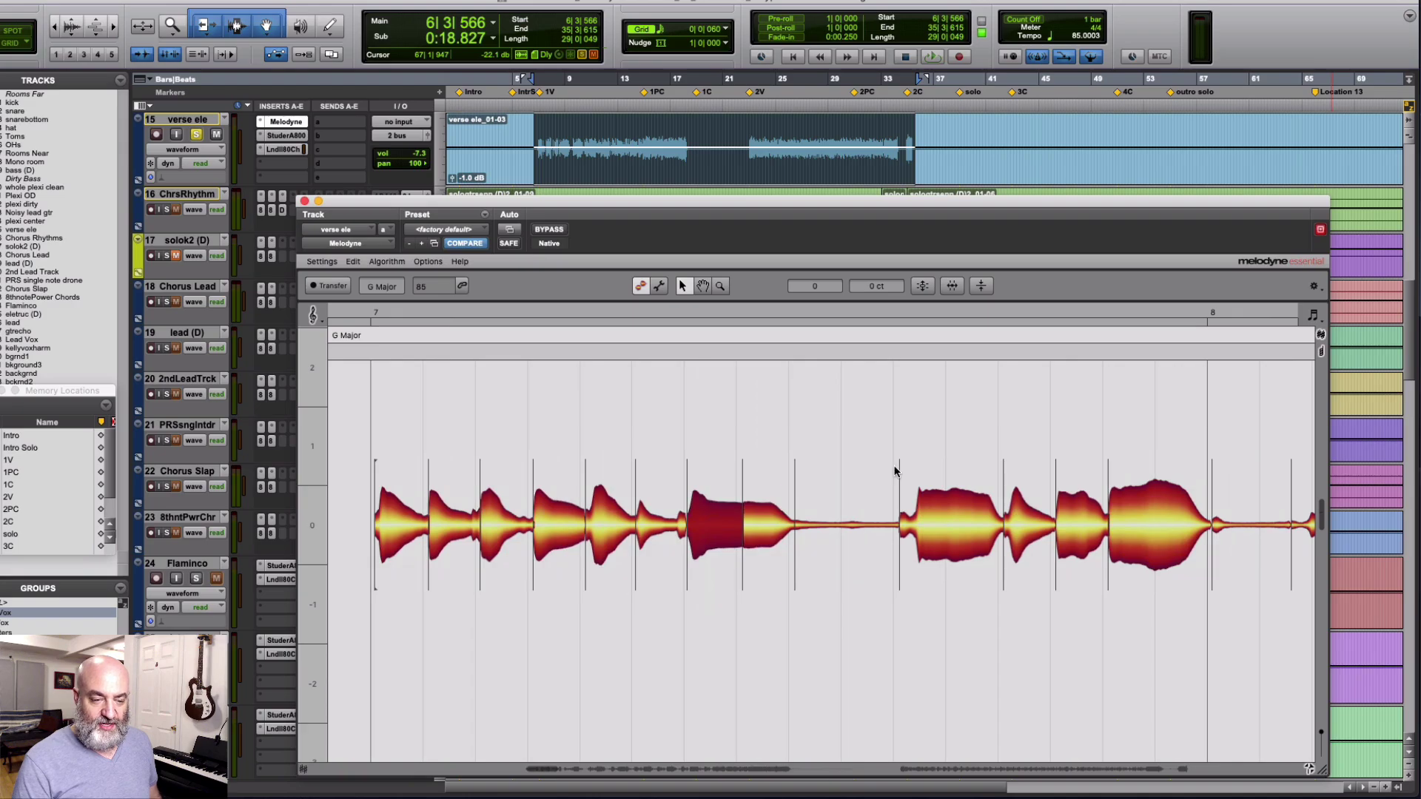
pyautogui.moveTo(898, 466); pyautogui.dragTo(911, 466)
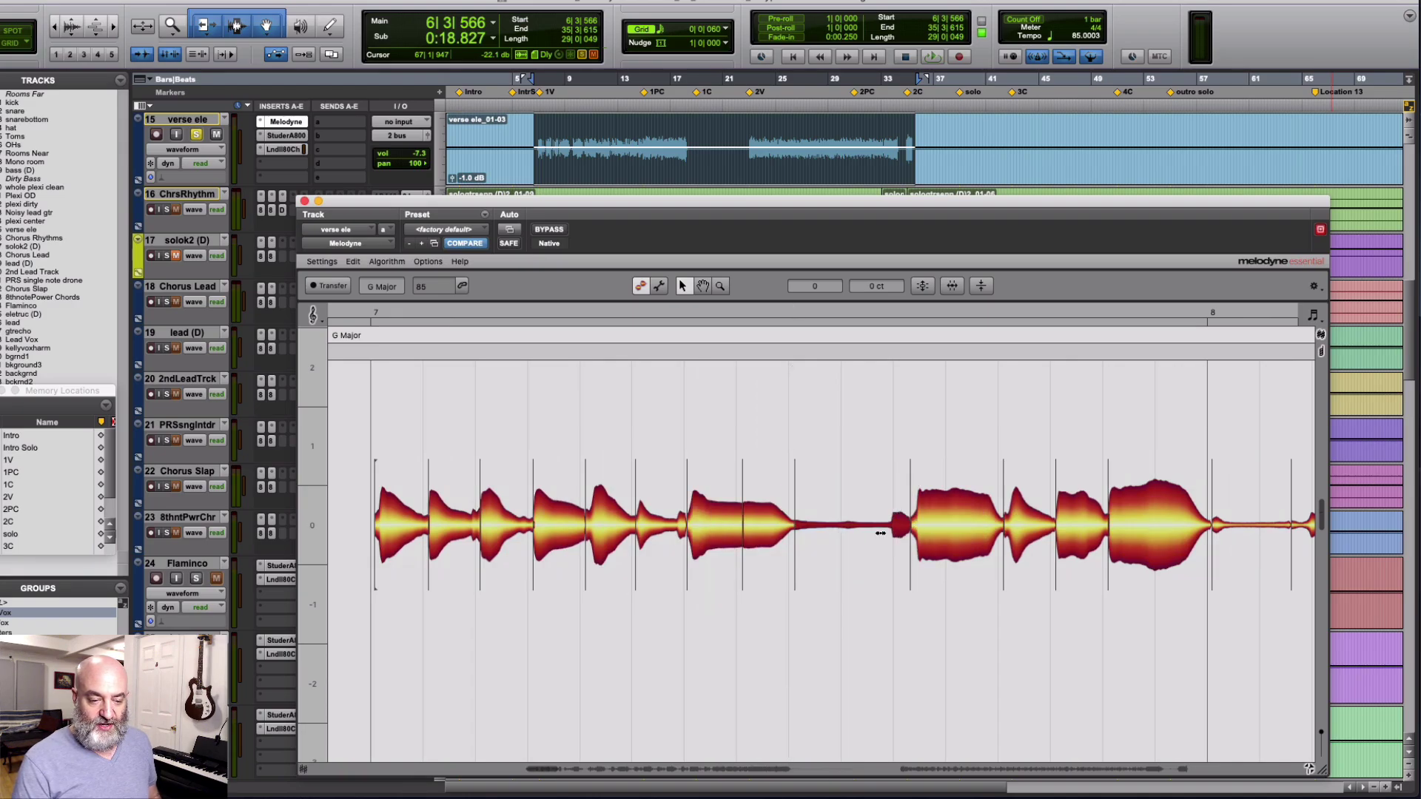
pyautogui.moveTo(879, 532); pyautogui.dragTo(796, 531)
pyautogui.moveTo(911, 526); pyautogui.dragTo(897, 528)
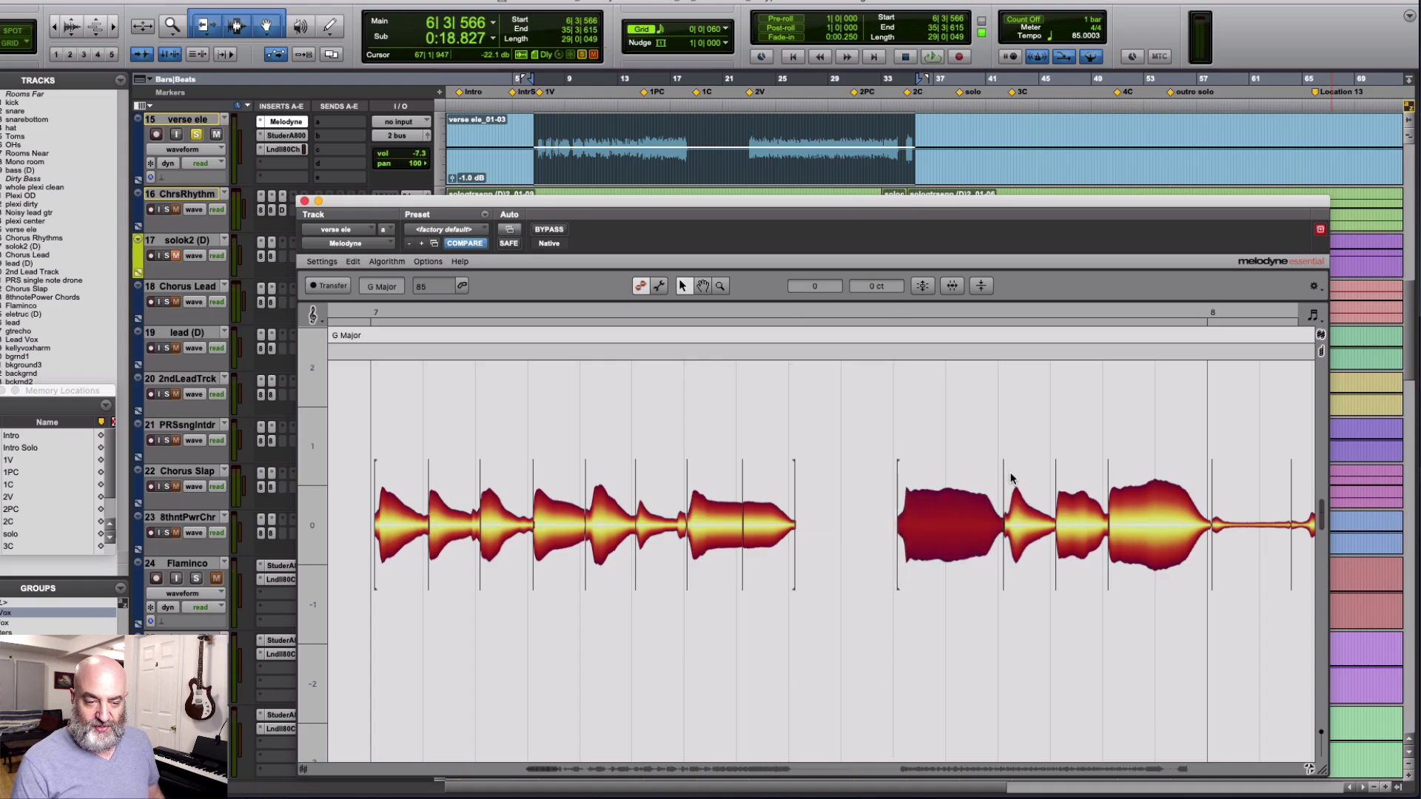
pyautogui.moveTo(1002, 466); pyautogui.dragTo(1005, 497)
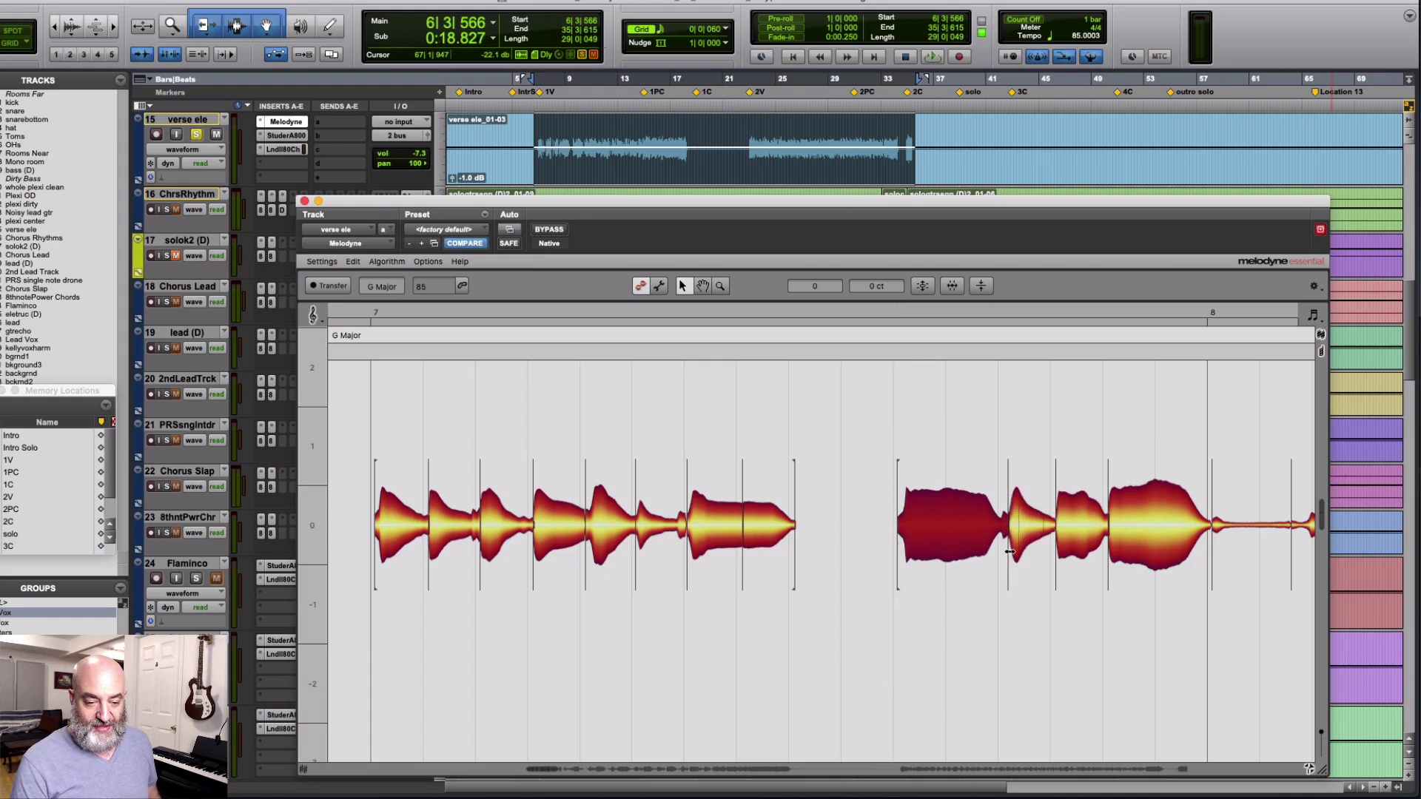
pyautogui.moveTo(1009, 551); pyautogui.dragTo(1001, 556)
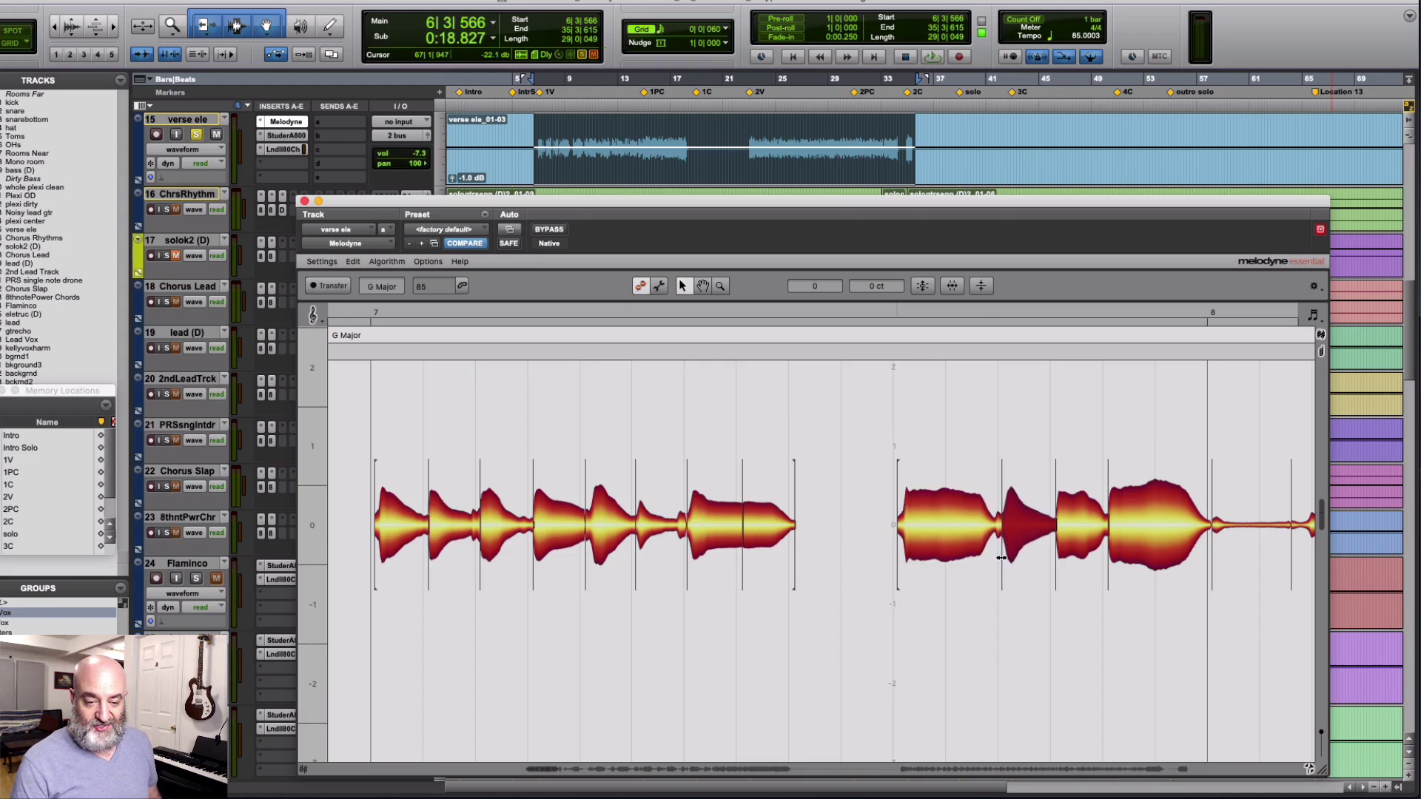
# Delete the noise segments after the bar 8 line and move the start of the following sustained note slightly earlier
pyautogui.hscroll(5, 1237, 523)
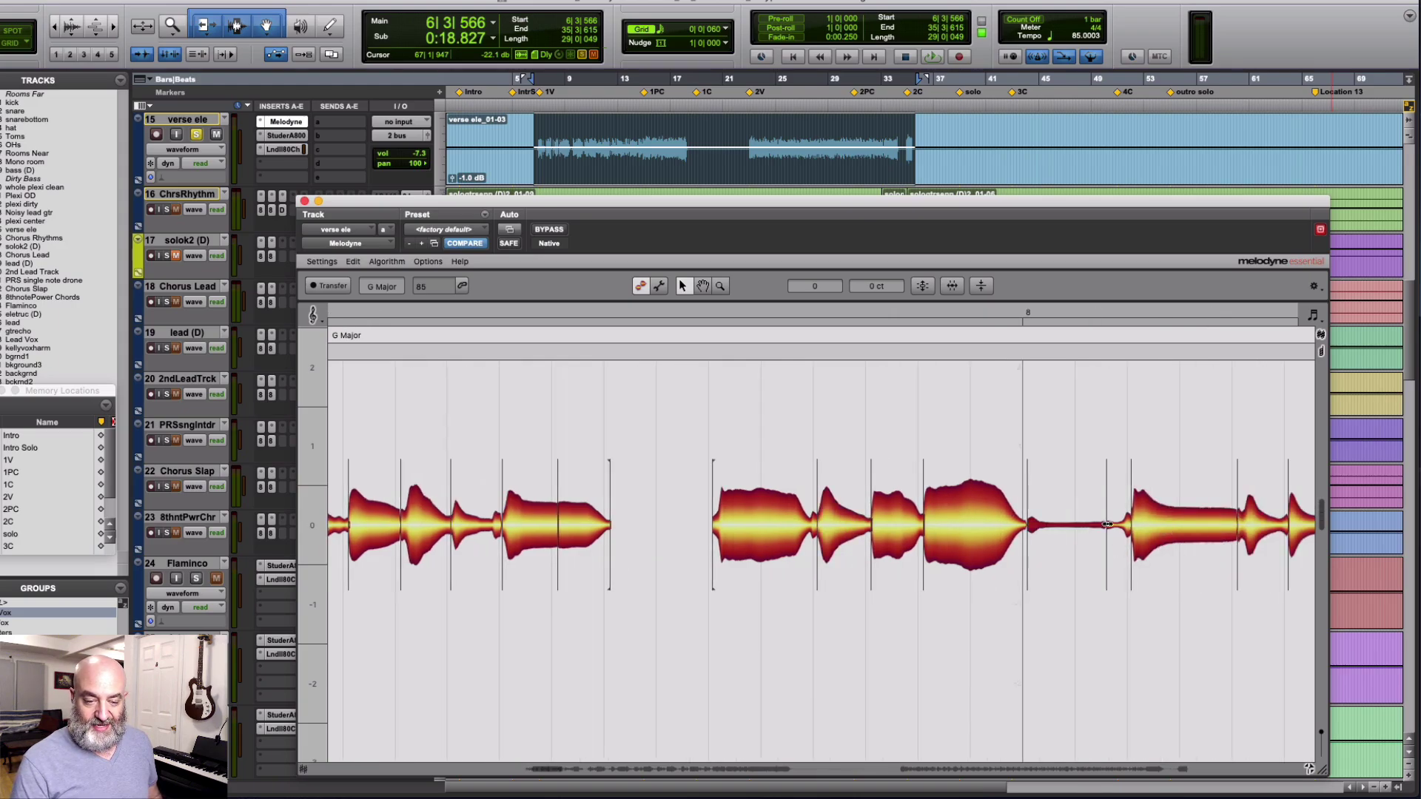
pyautogui.click(1117, 526)
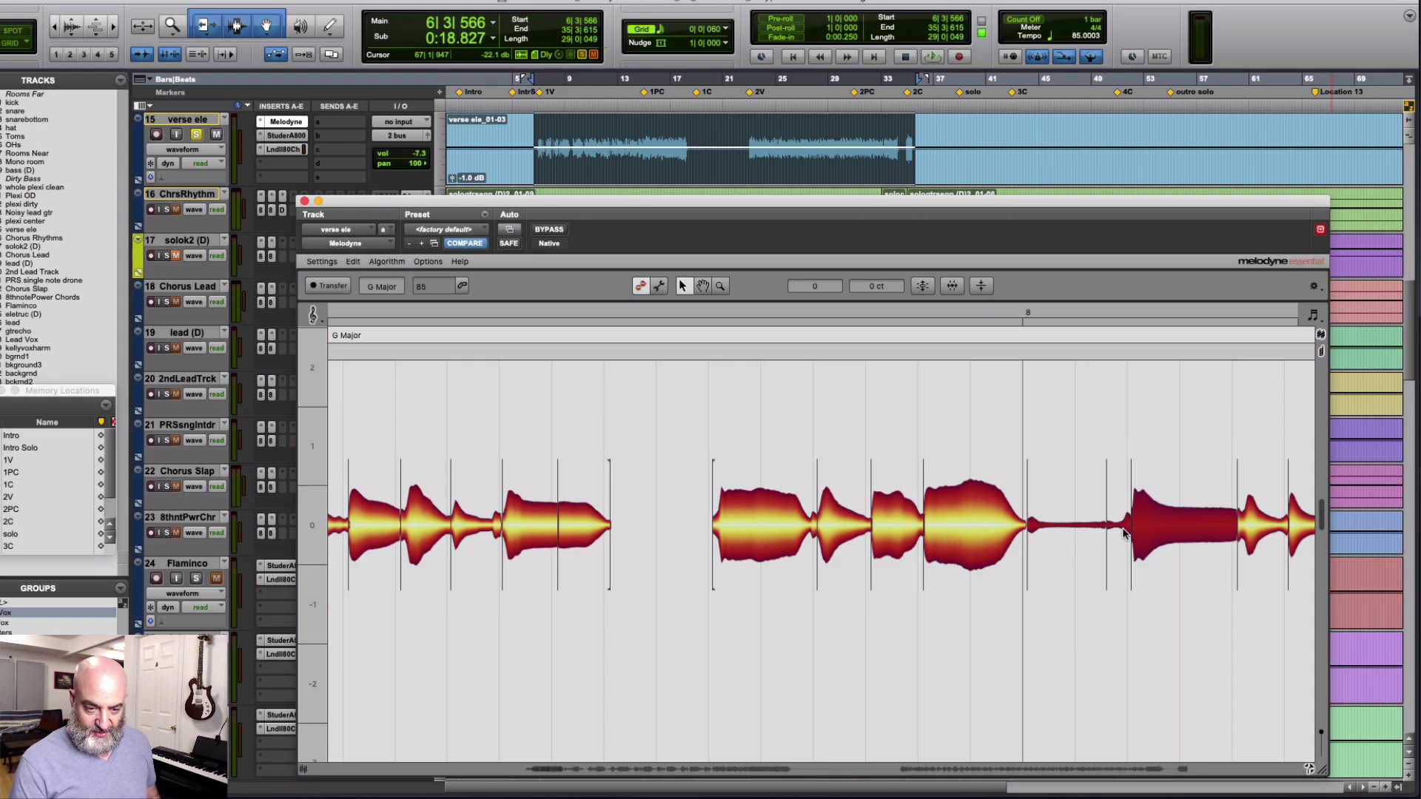
pyautogui.keyDown('shift'); pyautogui.click(1168, 534); pyautogui.keyUp('shift')
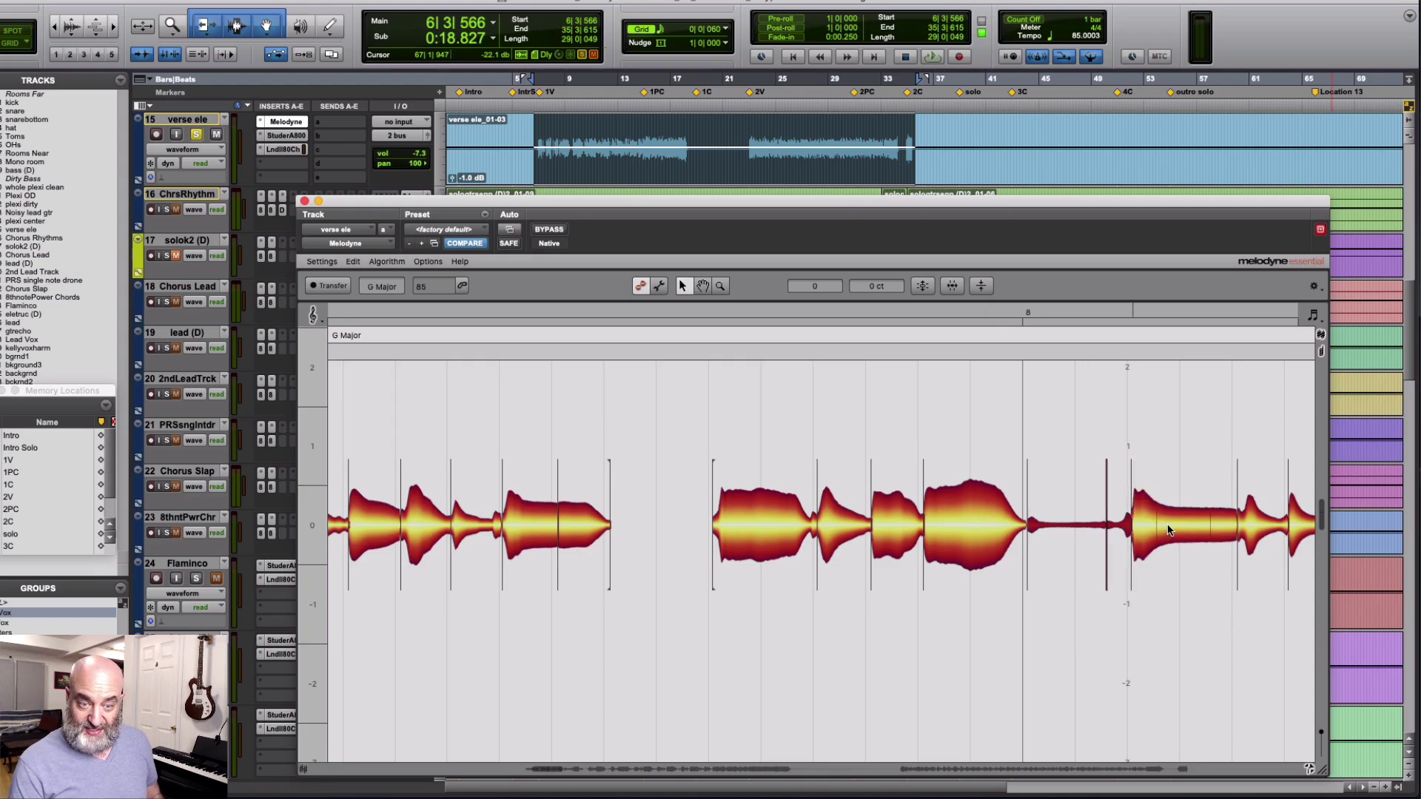
pyautogui.press('Delete')
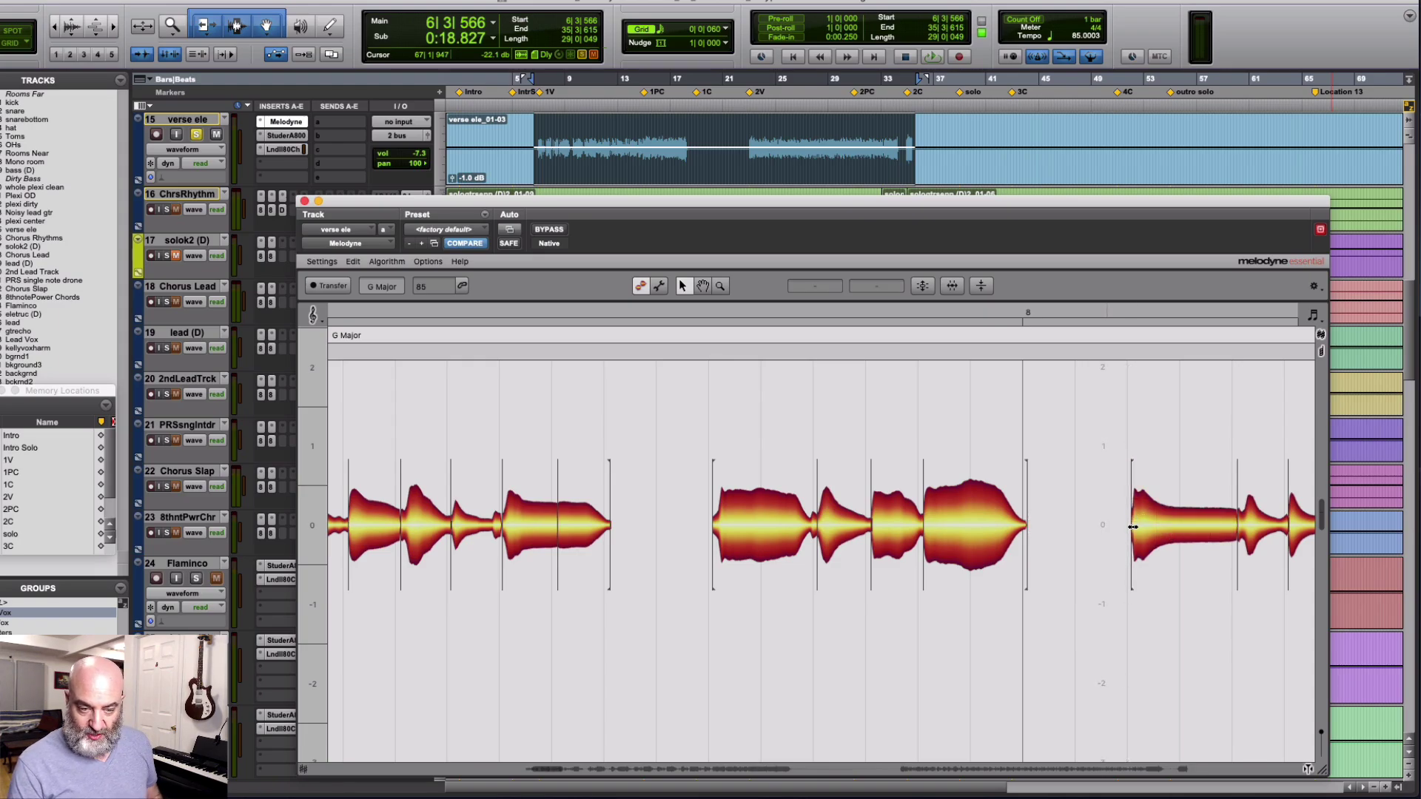
pyautogui.click(1132, 527)
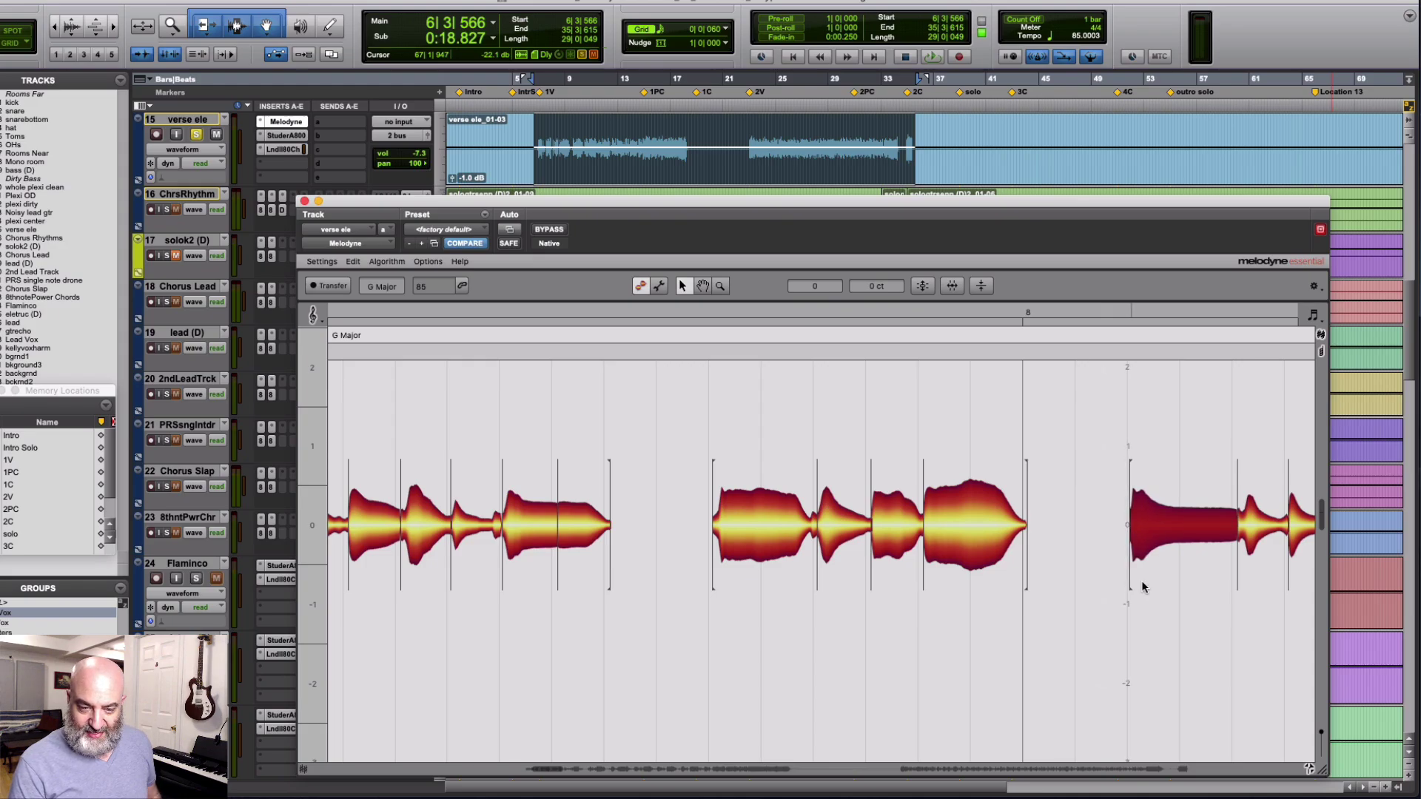
# Move the separator after the sustained note in bar 8 to the next attack and pull that note's start slightly earlier
pyautogui.hscroll(3, 1142, 584)
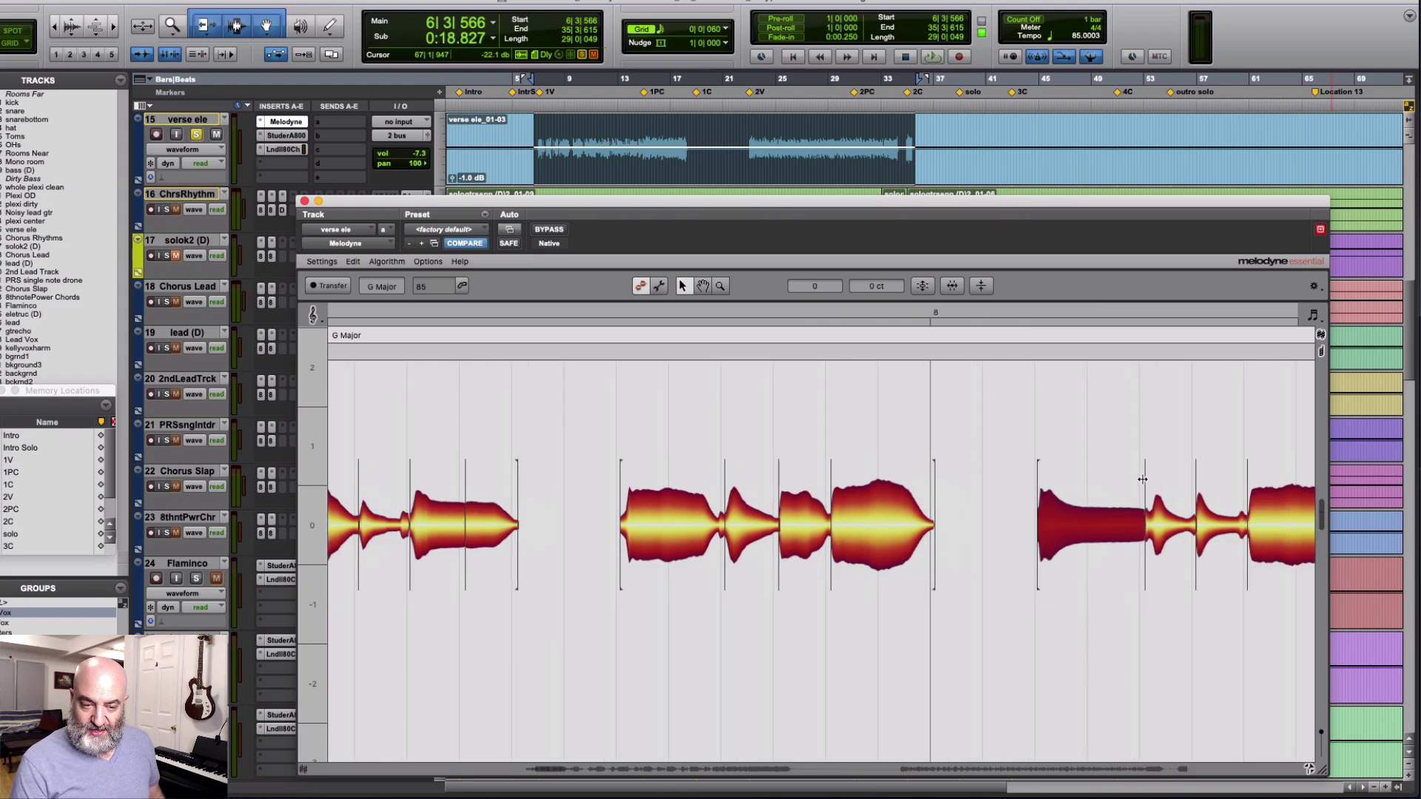
pyautogui.moveTo(1142, 470); pyautogui.dragTo(1149, 471)
pyautogui.moveTo(1150, 522); pyautogui.dragTo(1144, 526)
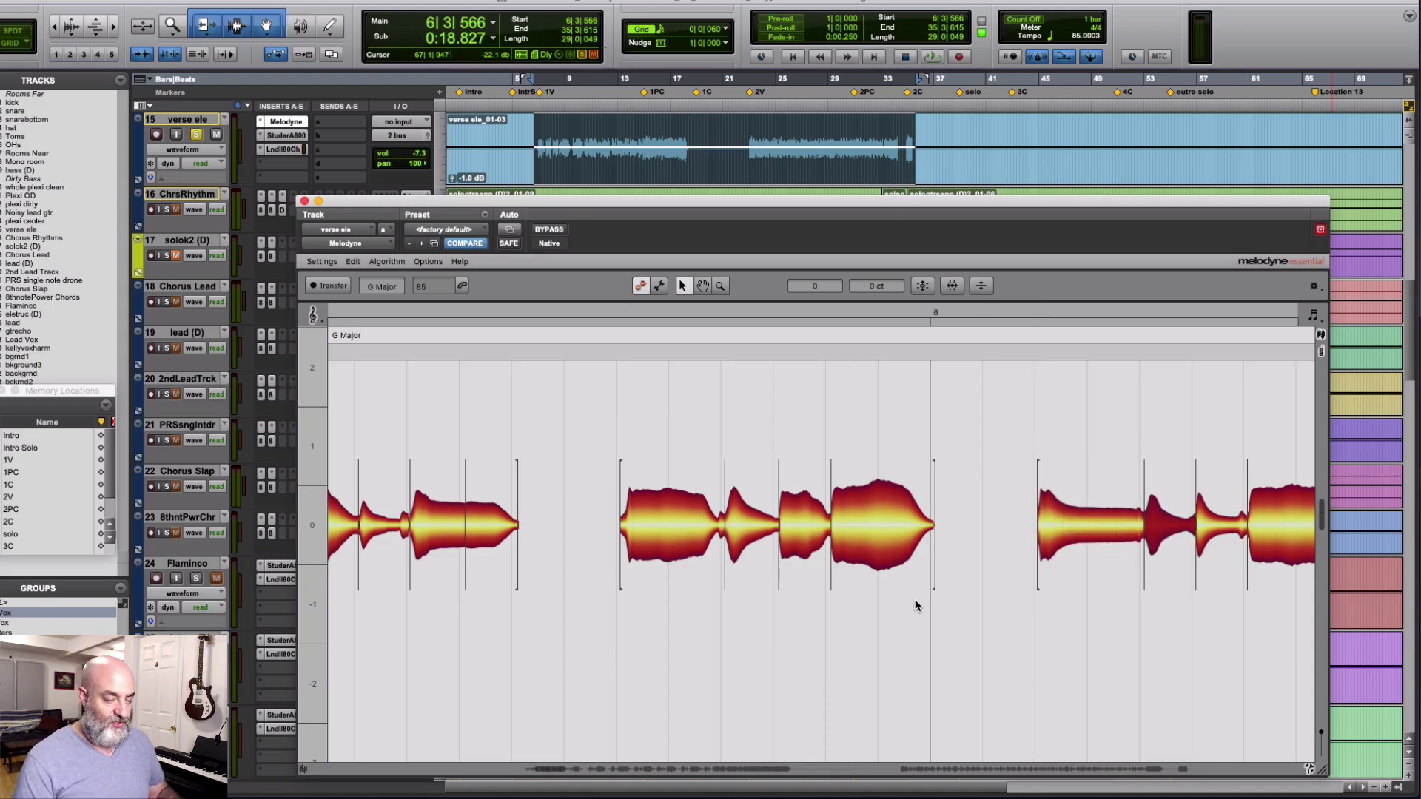
# Level all the notes' volumes, with quiet notes made louder by 71% and loud notes quieter by 20%, and play the result back
pyautogui.hscroll(-5, 849, 642)
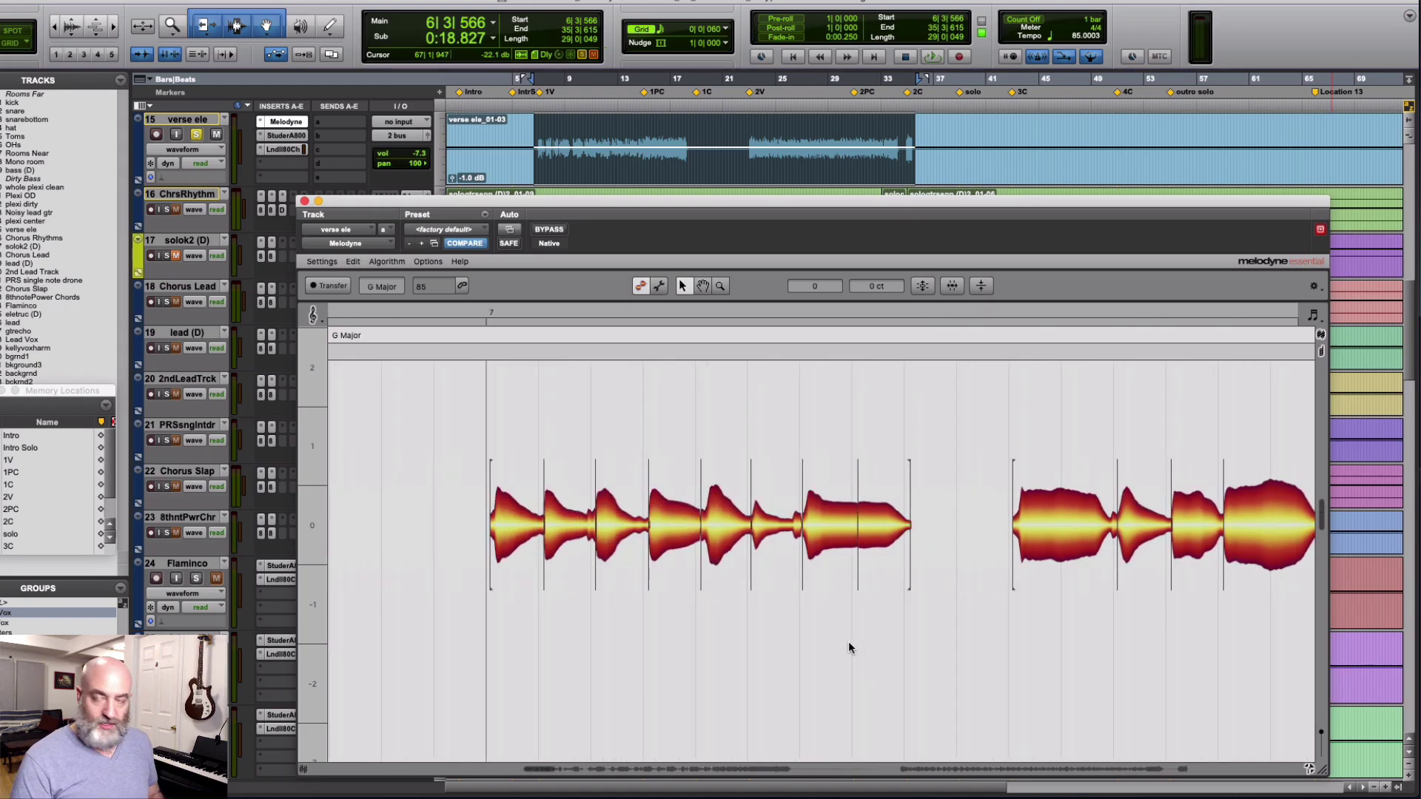
pyautogui.click(788, 638)
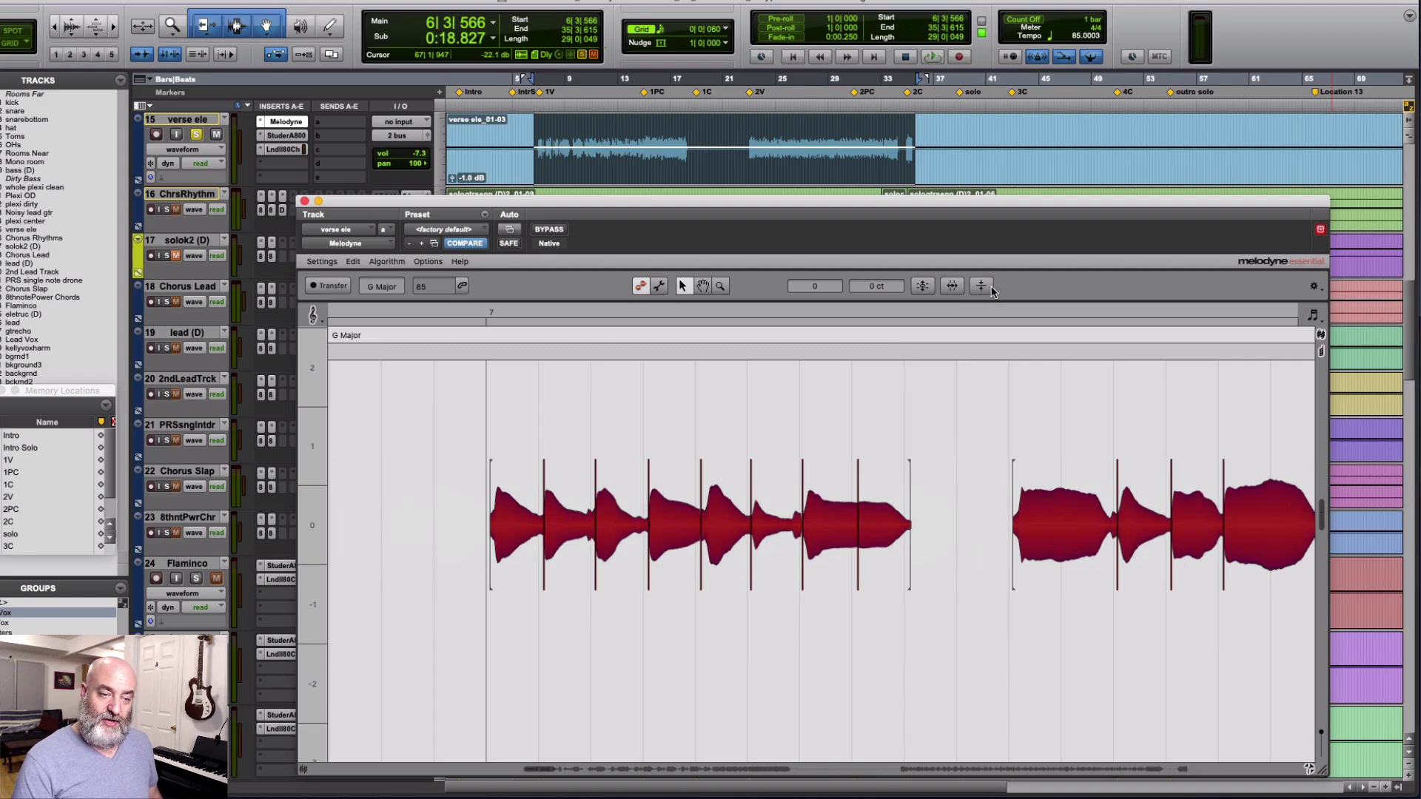
pyautogui.click(989, 291)
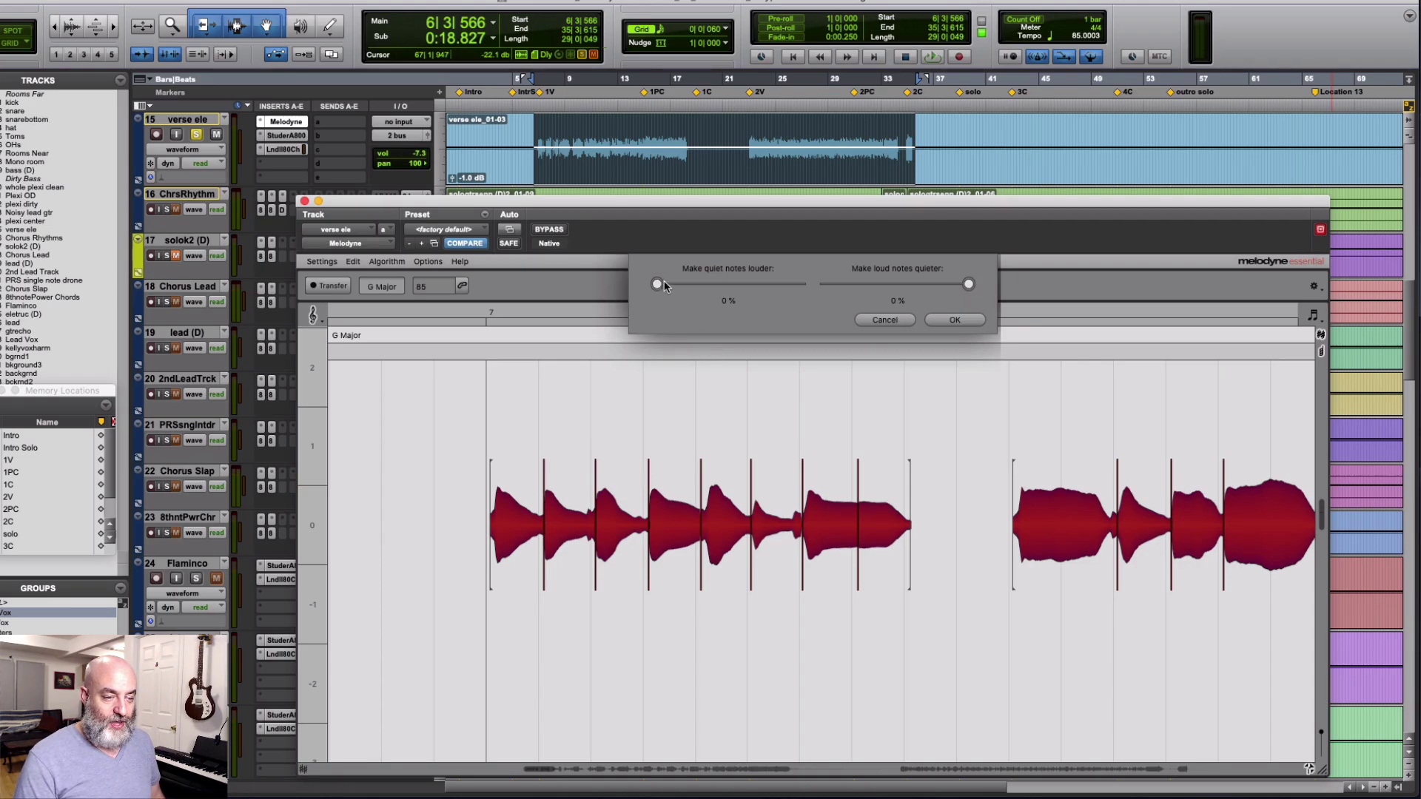
pyautogui.moveTo(656, 283); pyautogui.dragTo(757, 283)
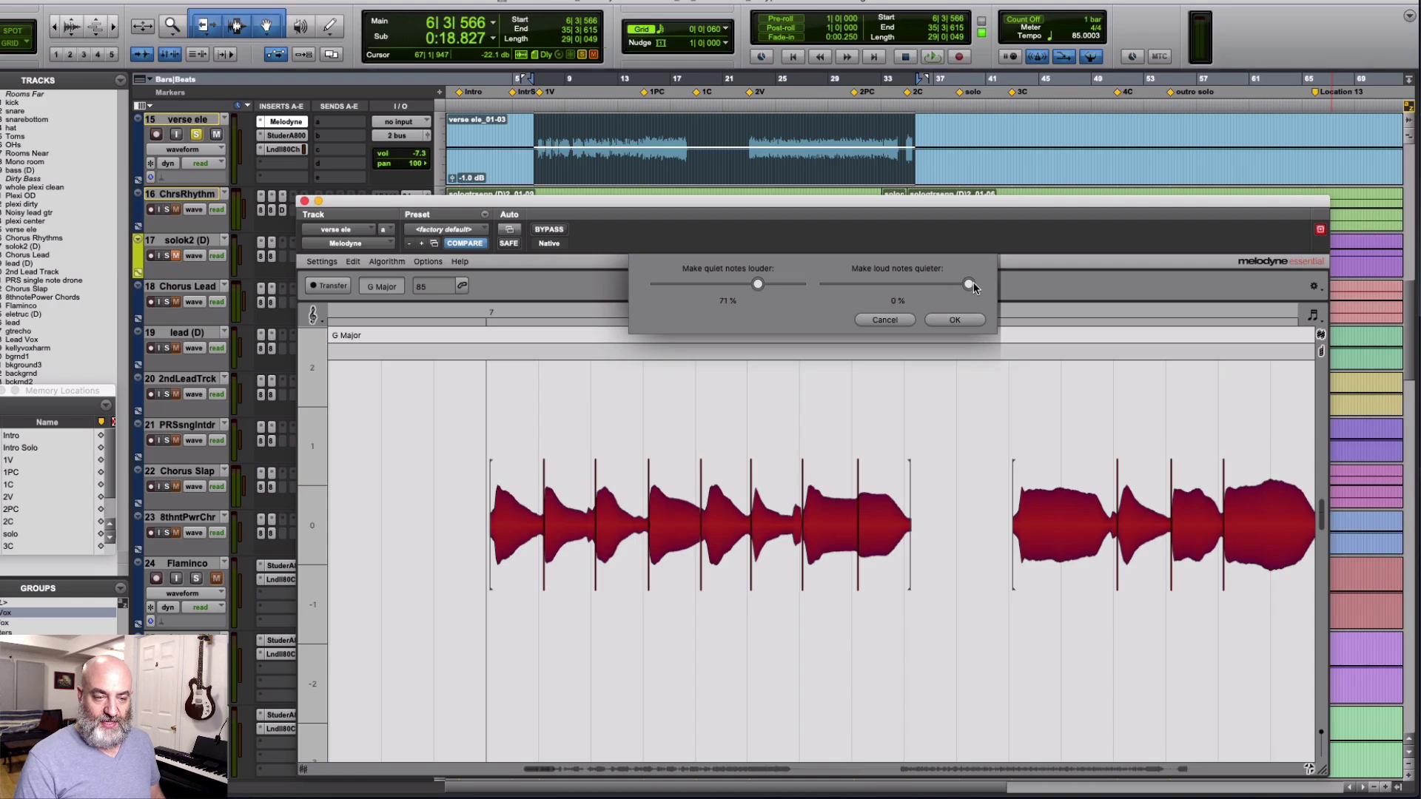
pyautogui.moveTo(972, 284); pyautogui.dragTo(944, 290)
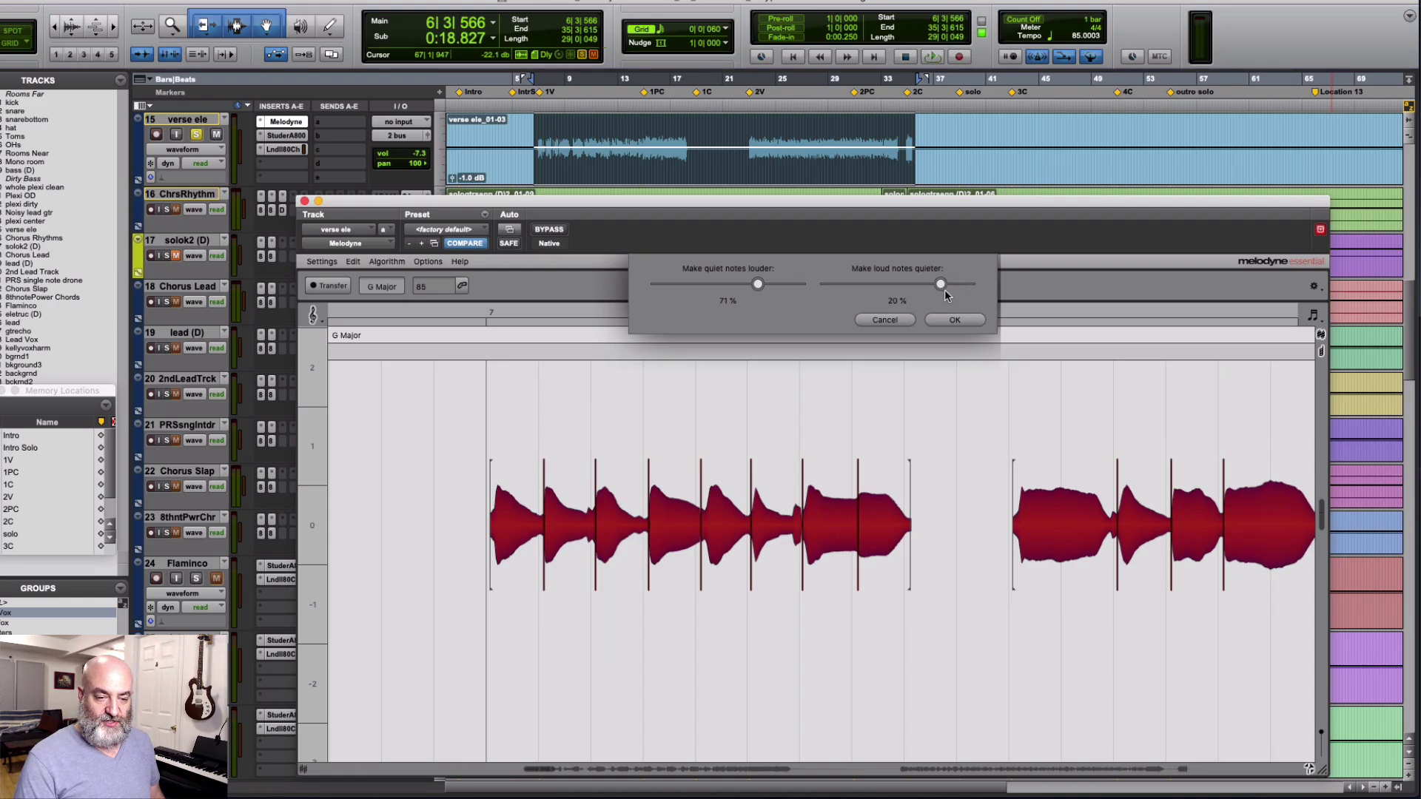
pyautogui.click(952, 321)
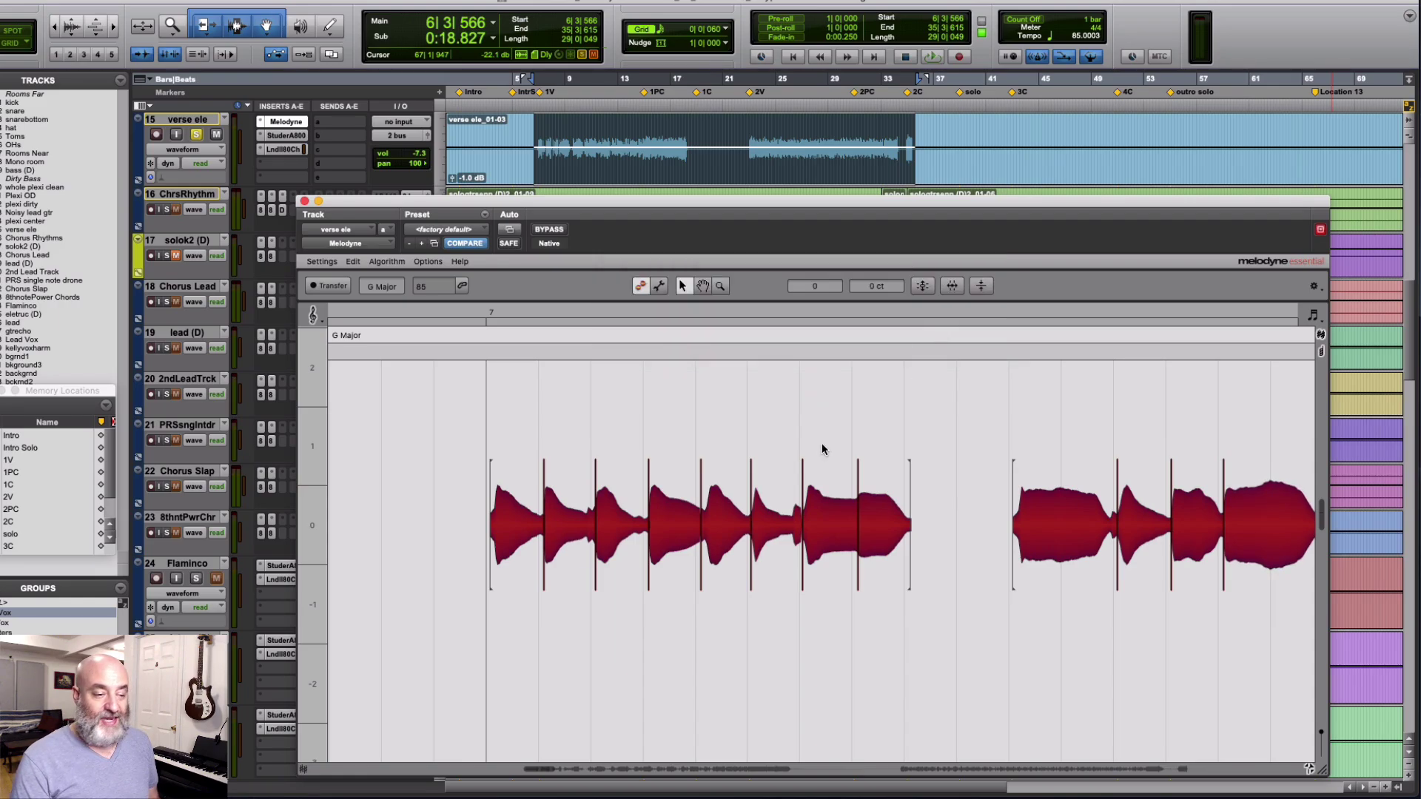
pyautogui.press('space')
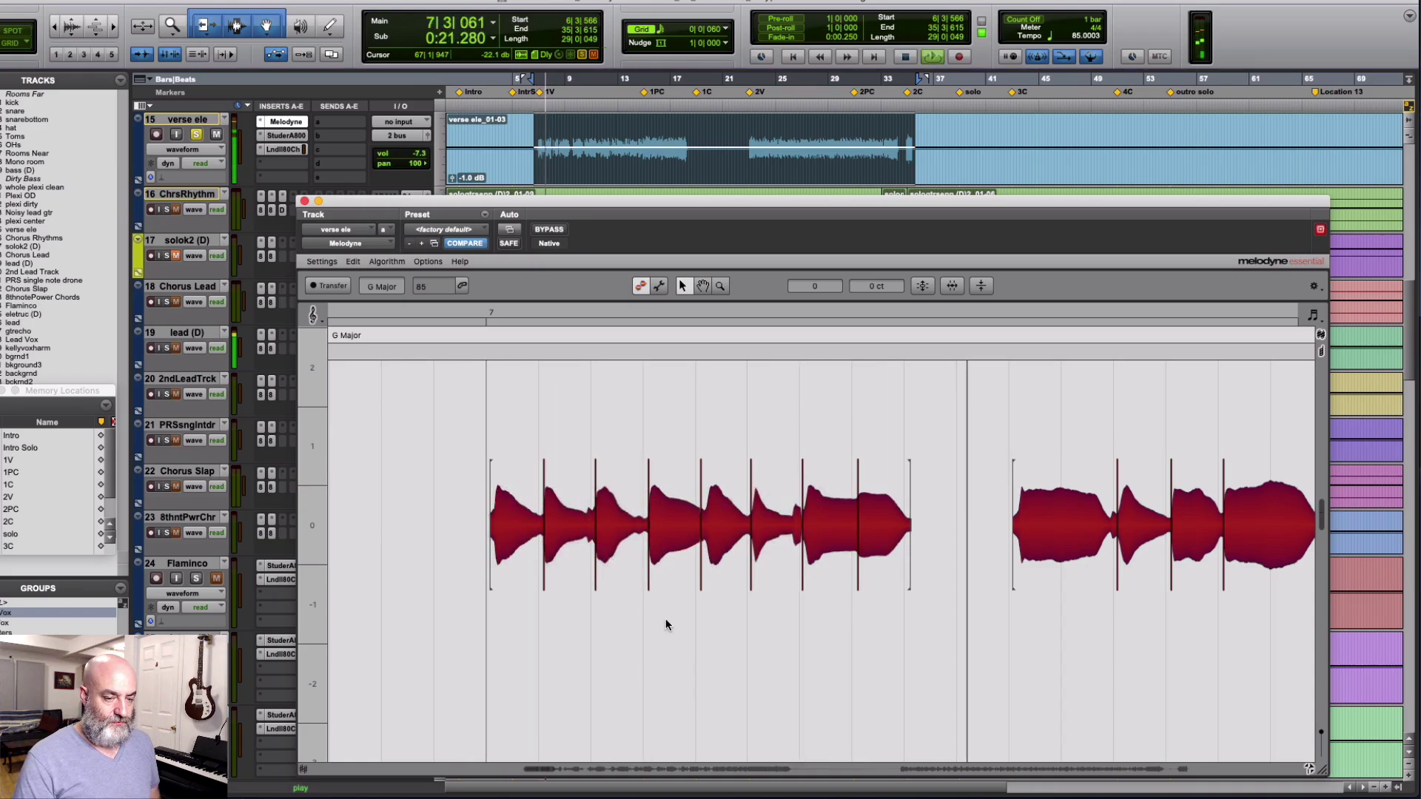
pyautogui.press('space')
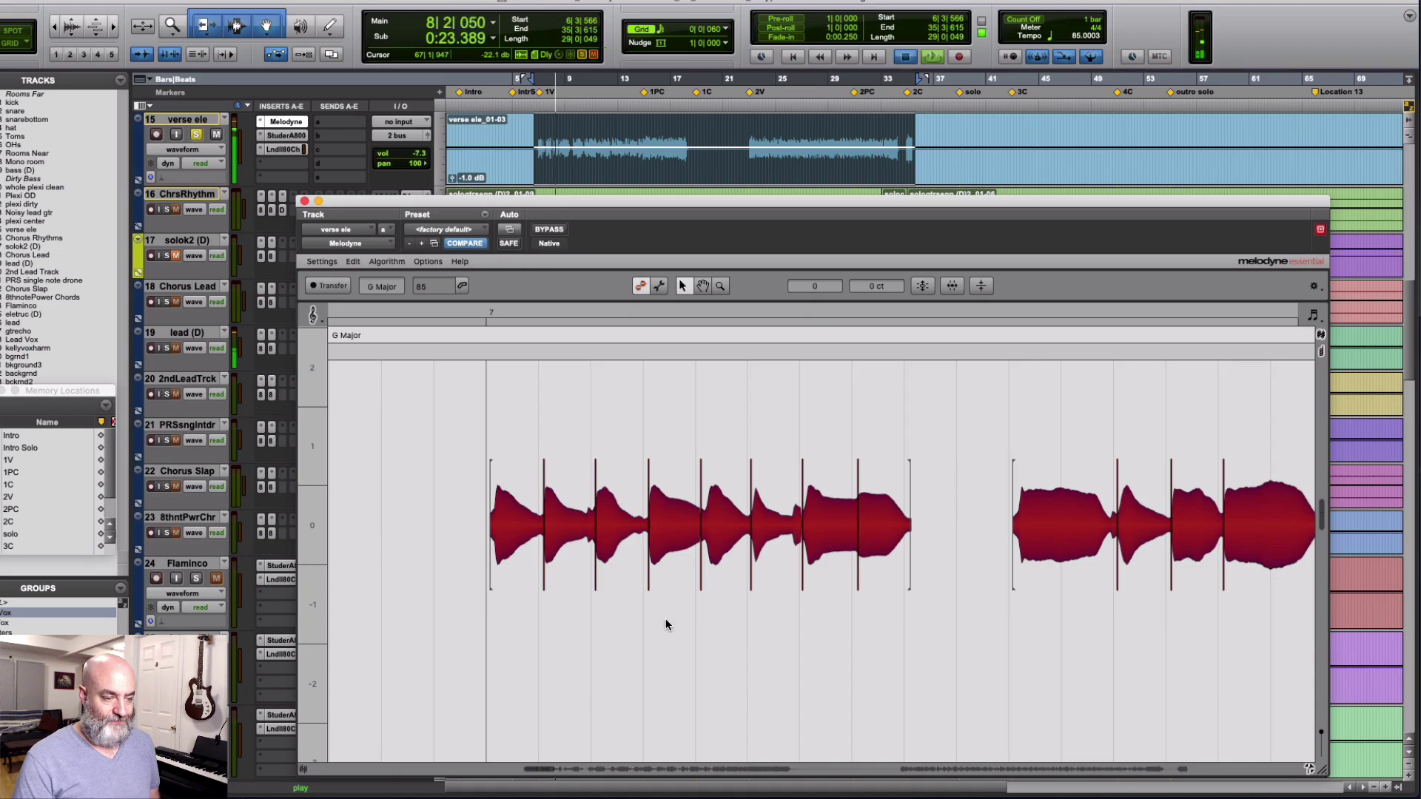